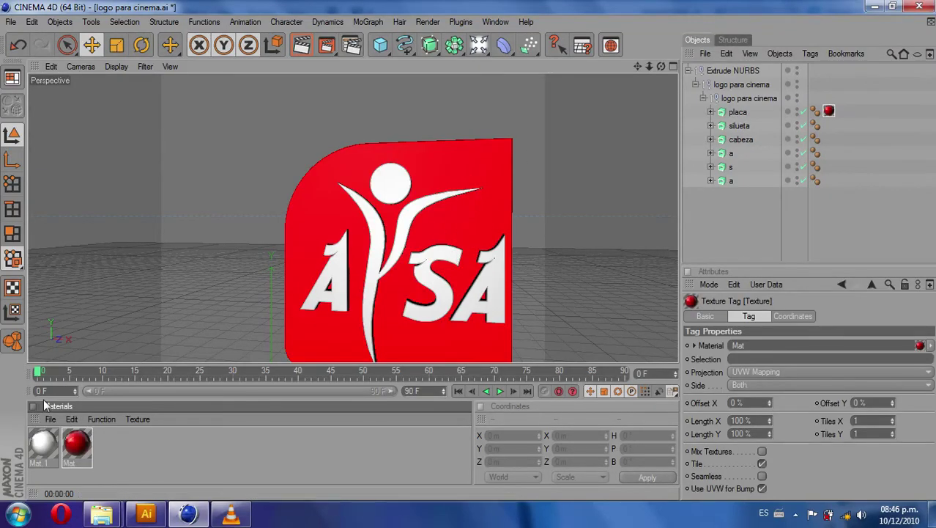
- Apply white Mat.1 to silueta and copy its texture tag onto cabeza, a, s and a
left_click_drag(42, 446, 109, 418)
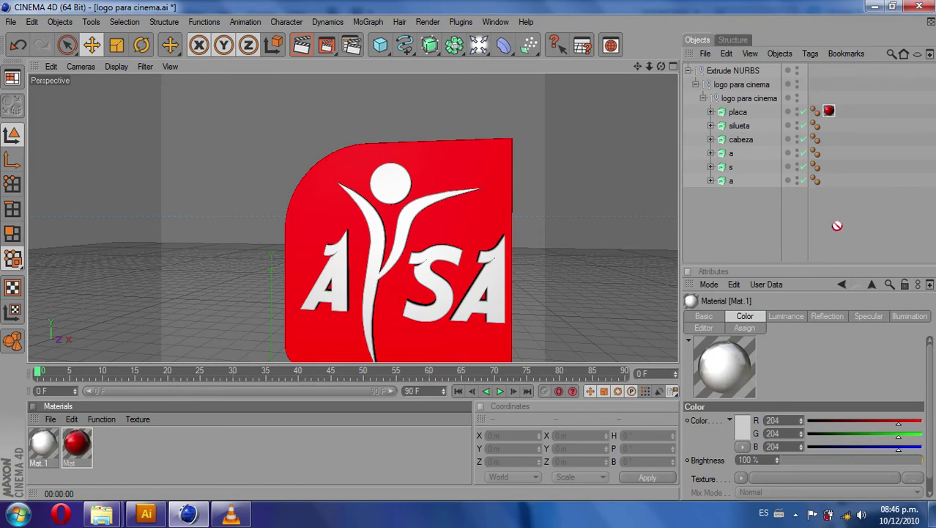
left_click_drag(108, 419, 737, 125)
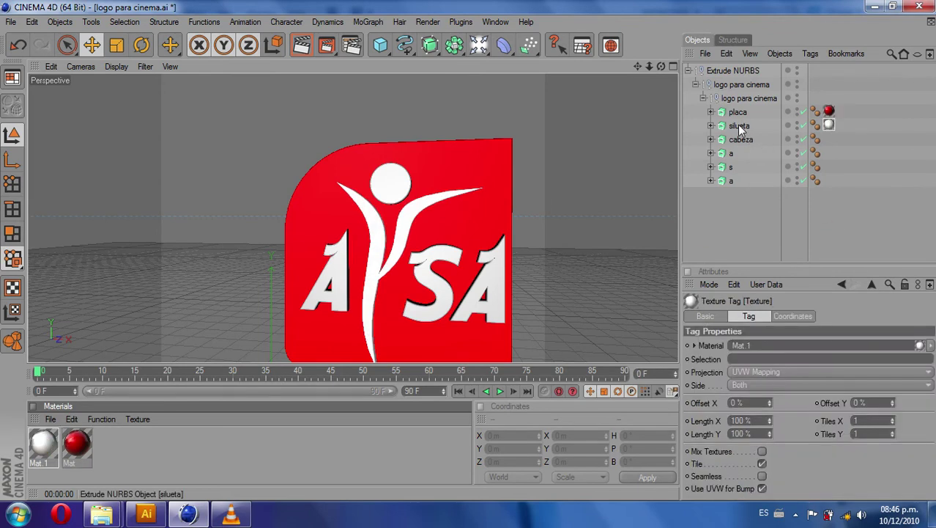
left_click(829, 126)
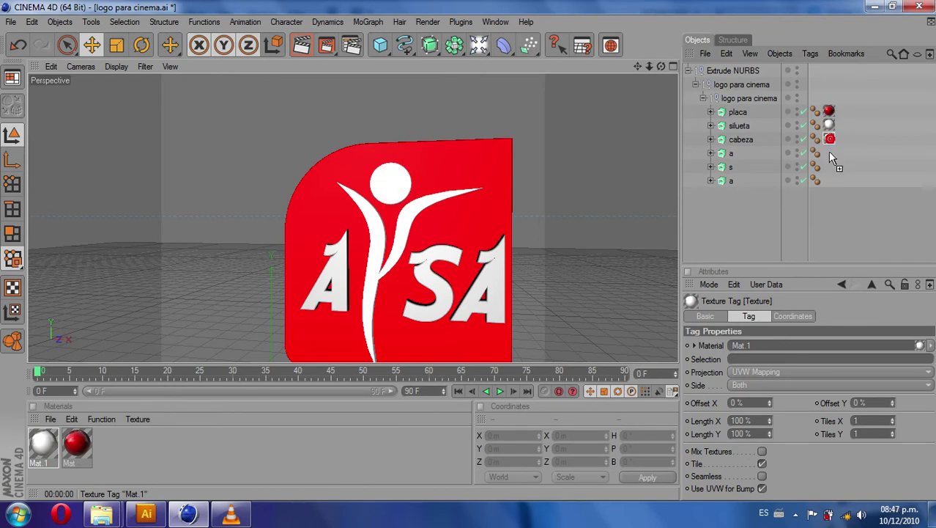
left_click_drag(831, 142, 829, 181, "ctrl")
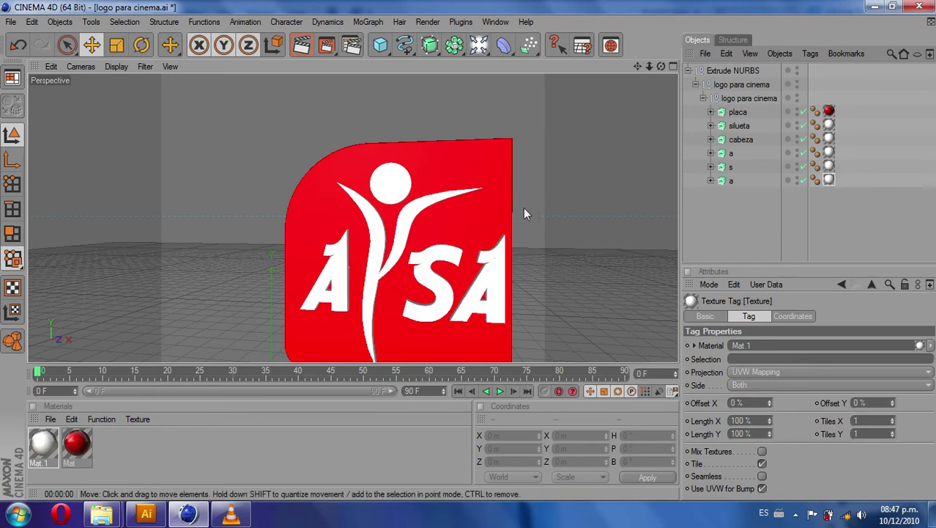
mouse_move(495, 208)
left_mouse_down("alt")
mouse_move(469, 212)
mouse_move(480, 211)
left_mouse_up("alt")
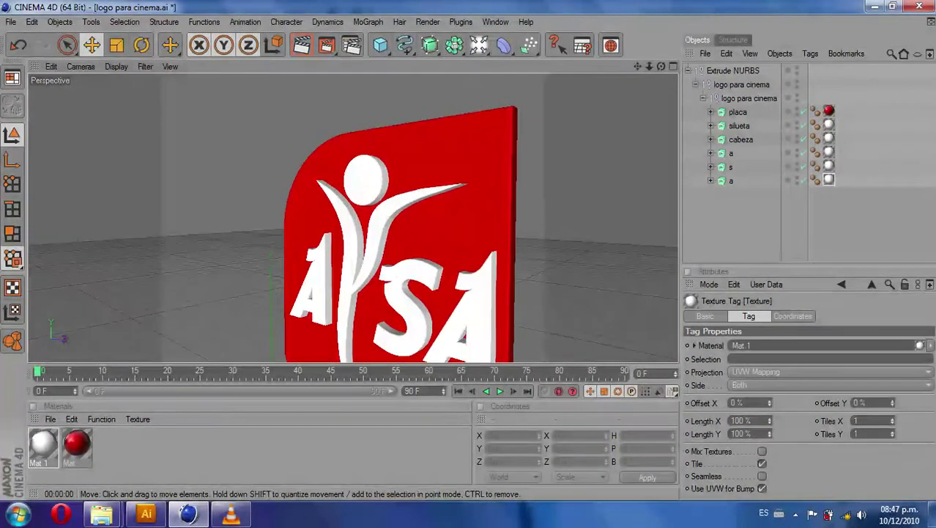
left_click(301, 45)
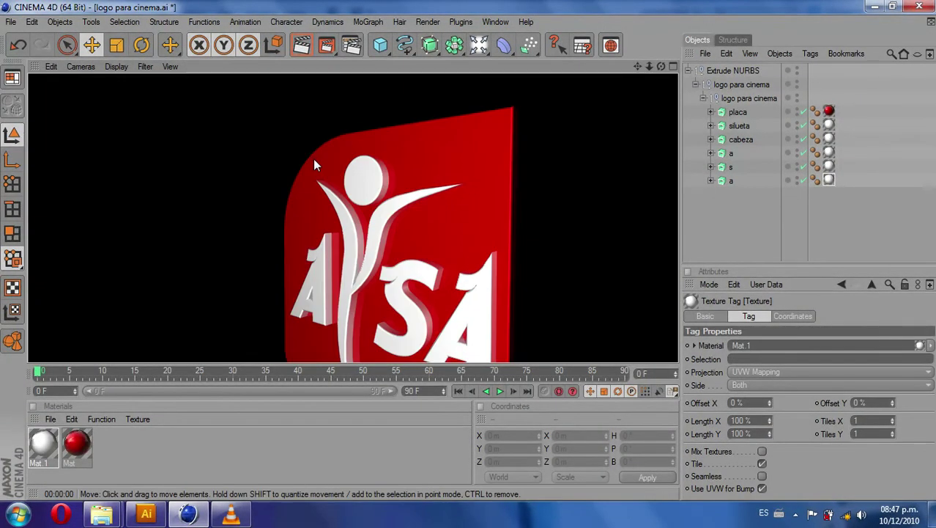
scroll(445, 247, "up", 2)
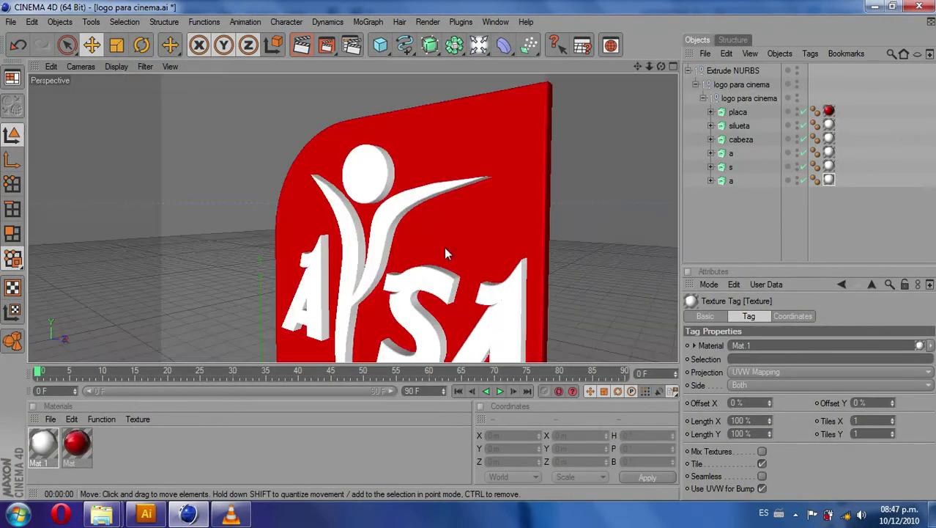
scroll(444, 246, "up", 2)
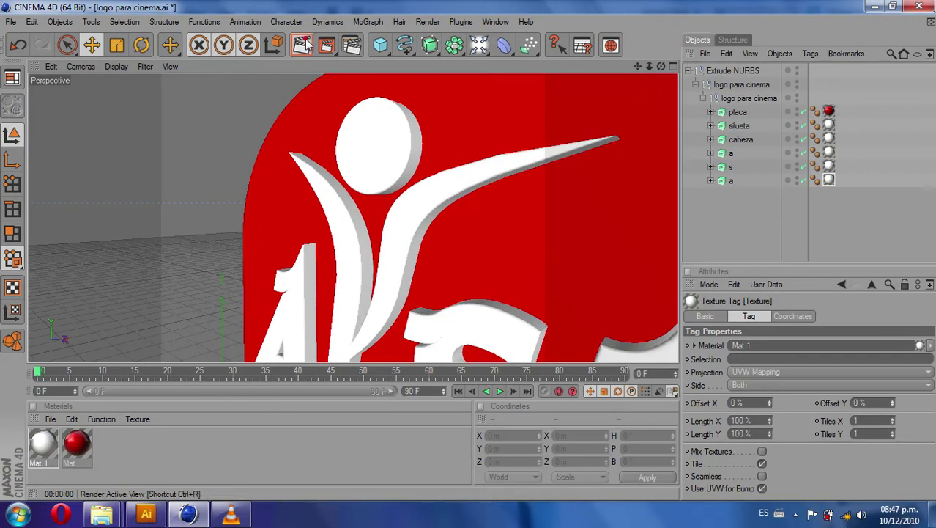
left_click(307, 44)
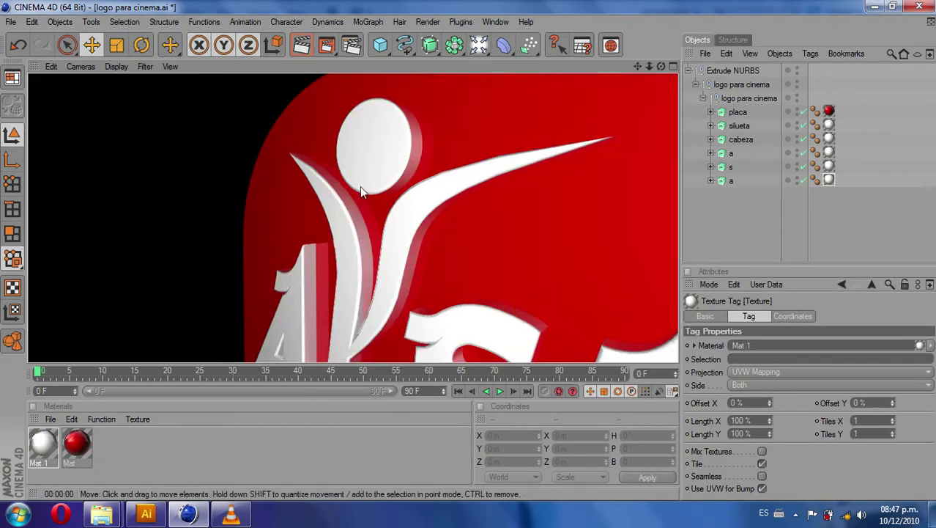
left_click(304, 44)
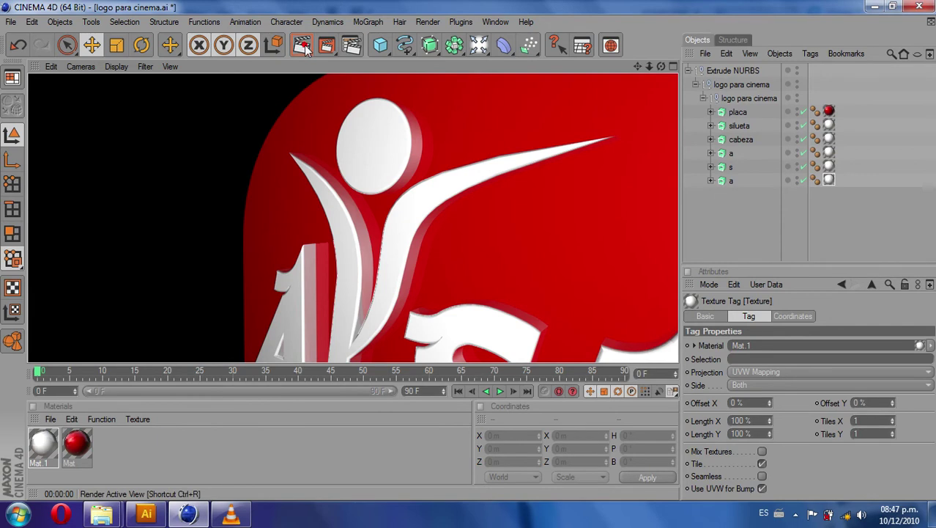
left_click(429, 203)
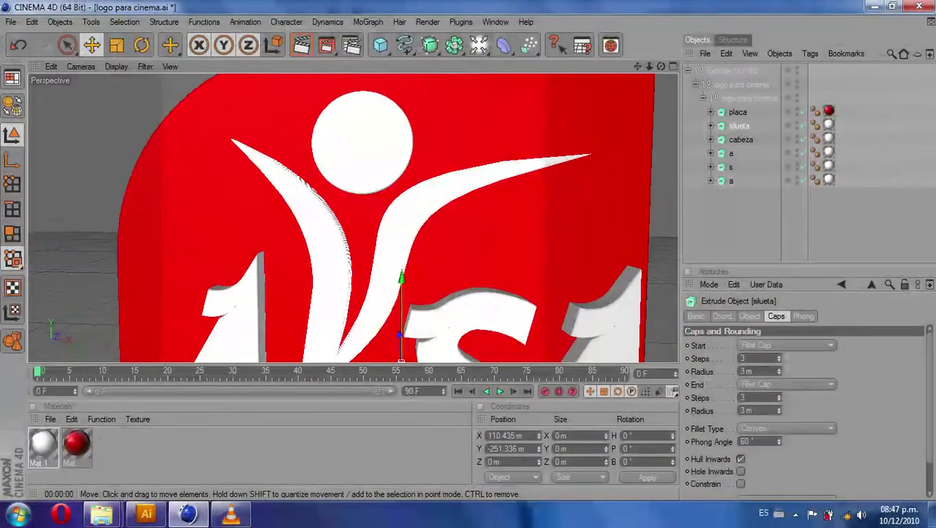
- Nudge the S letter slightly left along the X axis
scroll(575, 178, "down", 3)
scroll(574, 178, "down", 2)
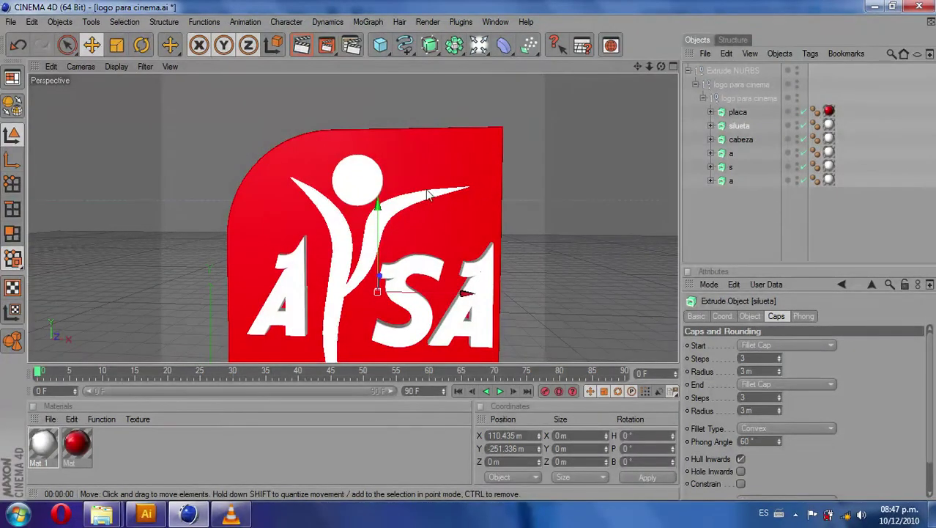
scroll(346, 150, "down", 2)
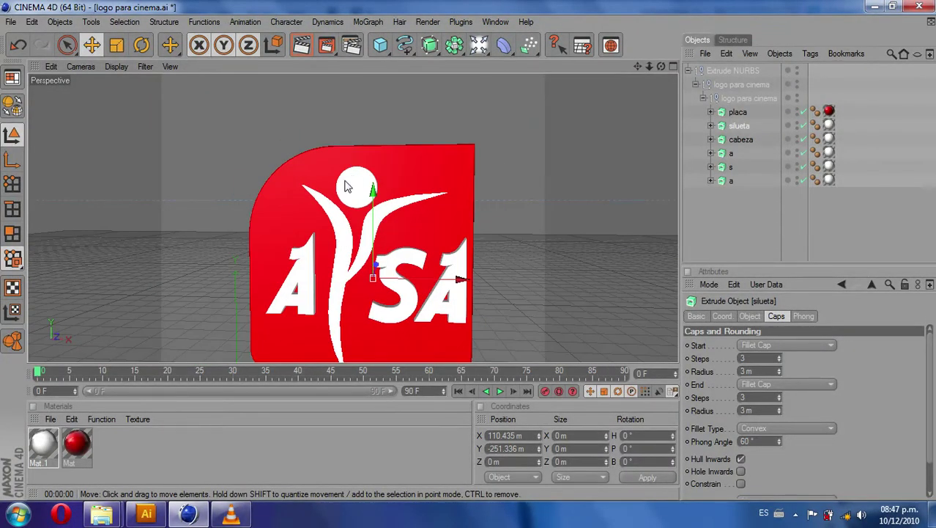
scroll(347, 185, "down", 1)
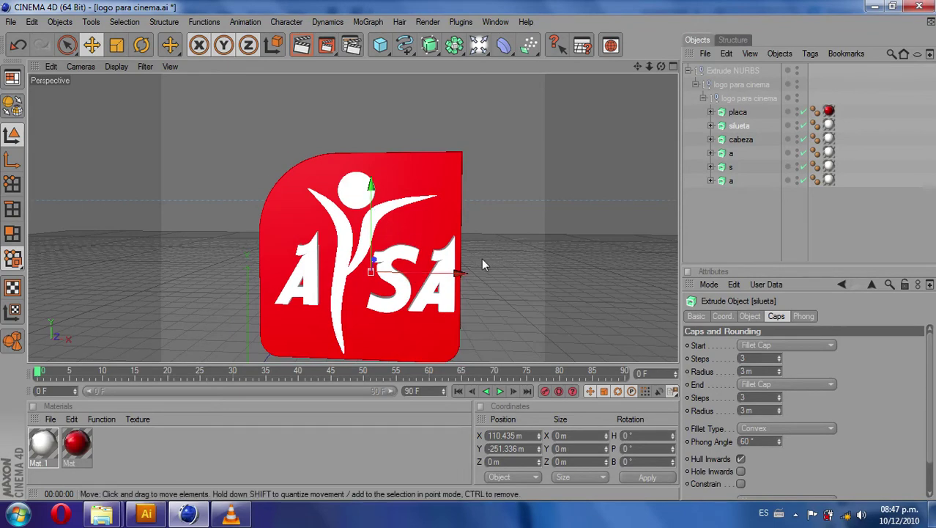
left_click(730, 167)
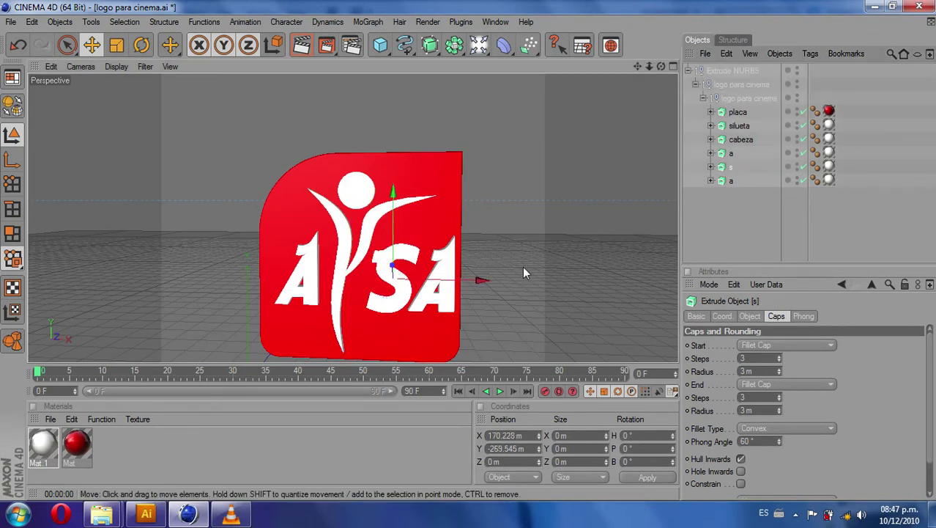
left_click_drag(397, 277, 392, 277)
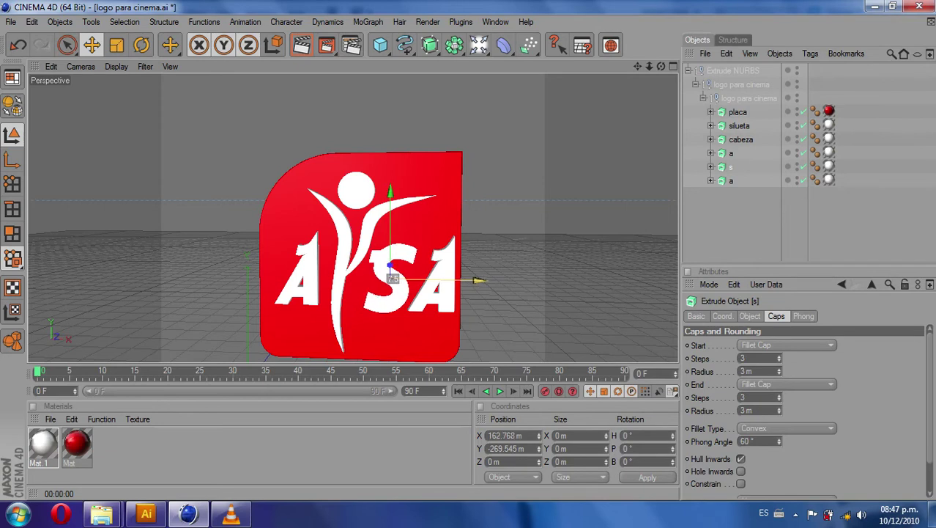
- Shift the final A letter left and slightly in depth, then deselect it
left_click(726, 181)
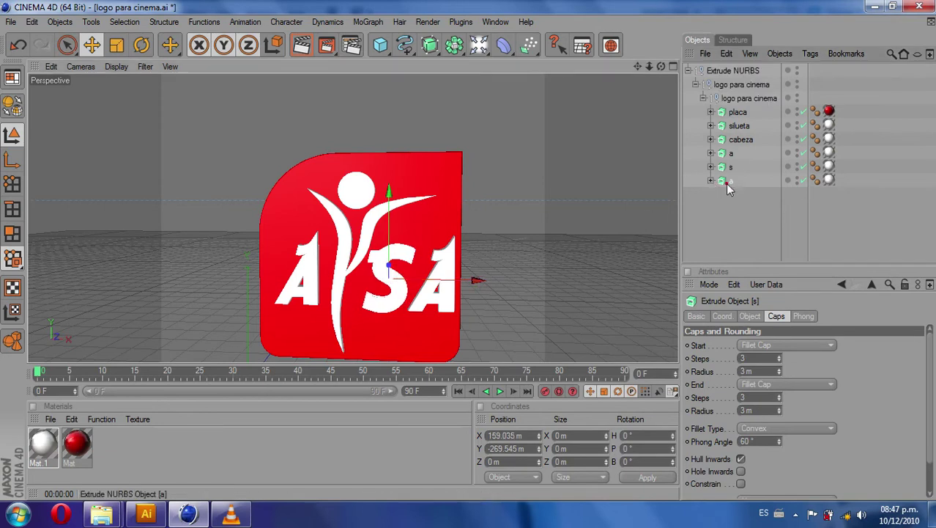
left_click_drag(520, 276, 515, 275)
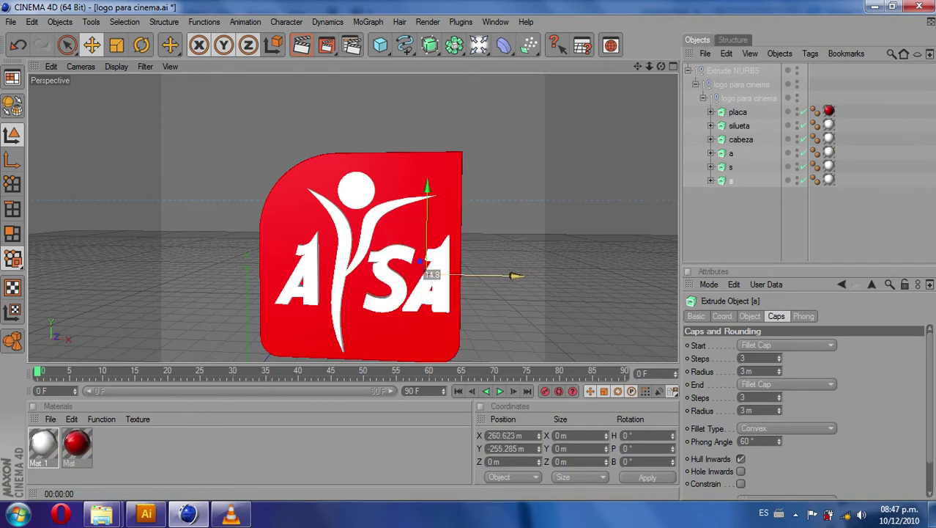
left_click_drag(422, 262, 423, 272)
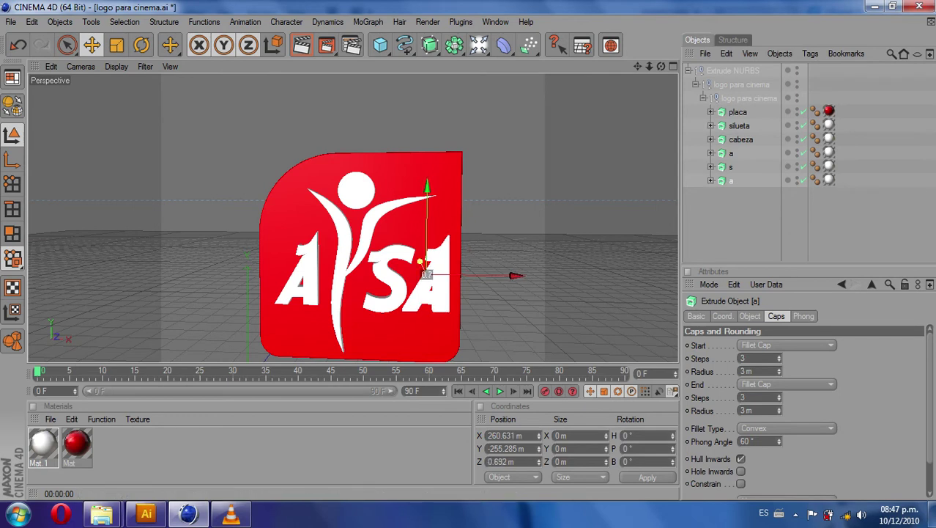
left_click(540, 253)
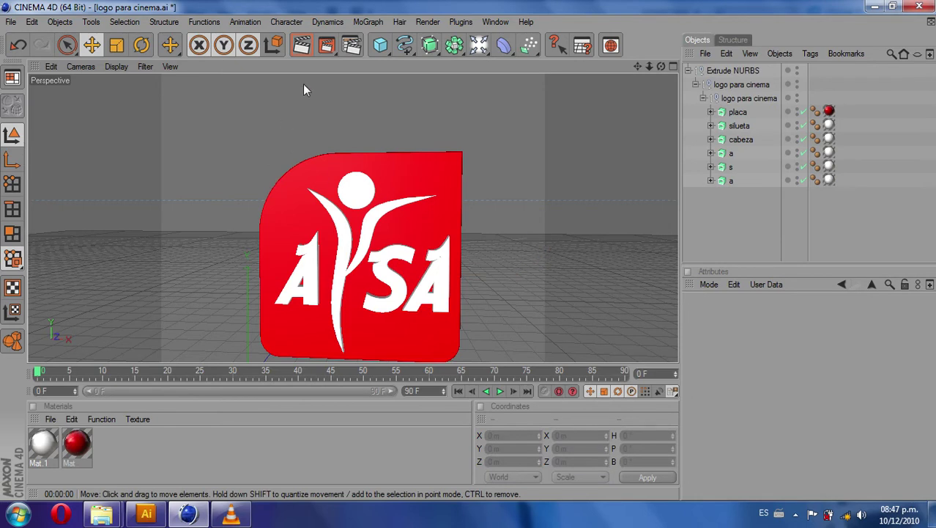
- Add an Omni Light and move it to Y 537.46 m, Z -645.119 m, above and in front of the logo
left_click(481, 48)
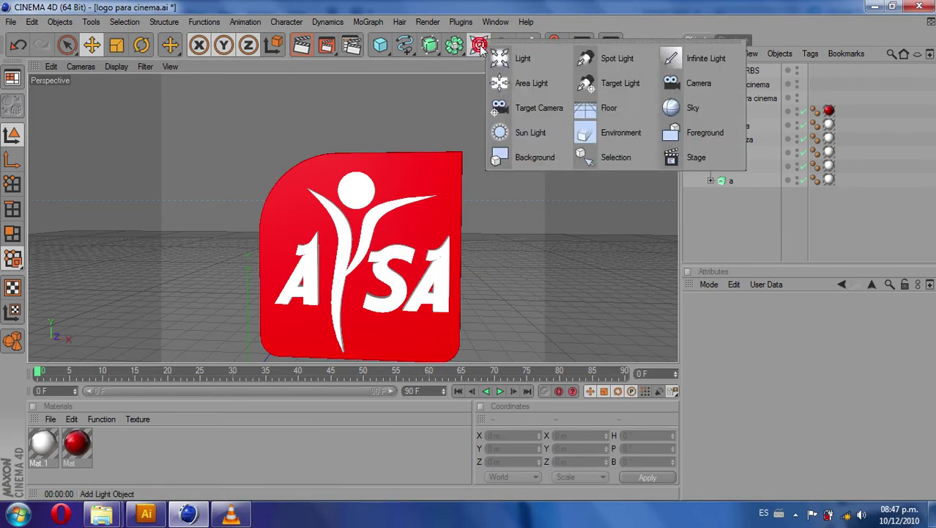
left_click(518, 60)
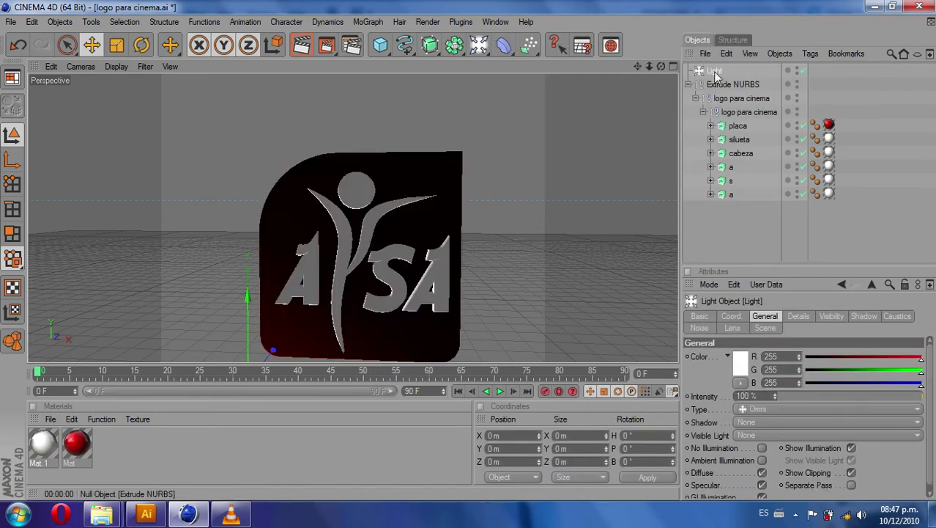
mouse_move(448, 324)
left_mouse_down("alt")
mouse_move(528, 323)
mouse_move(520, 291)
left_mouse_up("alt")
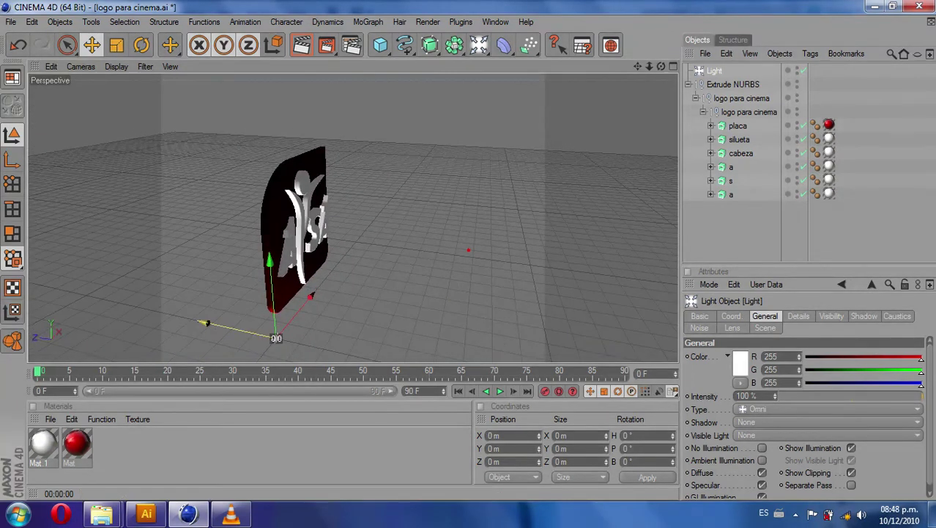
left_click_drag(224, 325, 302, 345)
left_click_drag(381, 288, 384, 220)
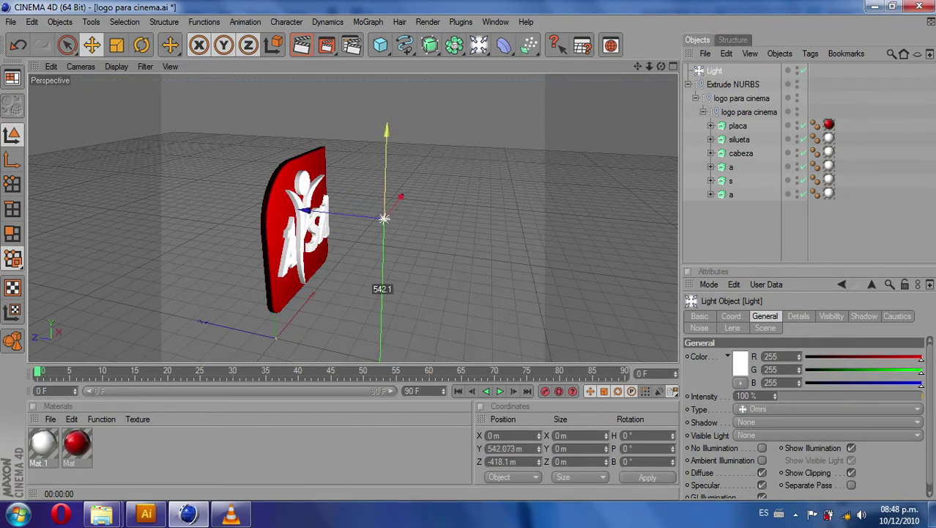
left_click_drag(304, 211, 382, 219)
- Set the light colour to a pale lavender (R 192, G 186, B 233)
left_click(741, 372)
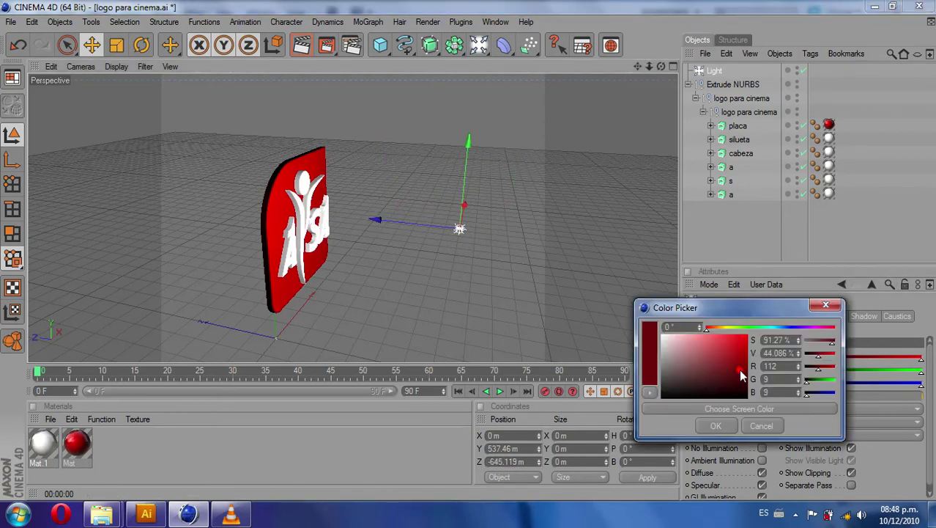
left_click(741, 367)
left_click(793, 326)
left_click_drag(726, 355, 677, 339)
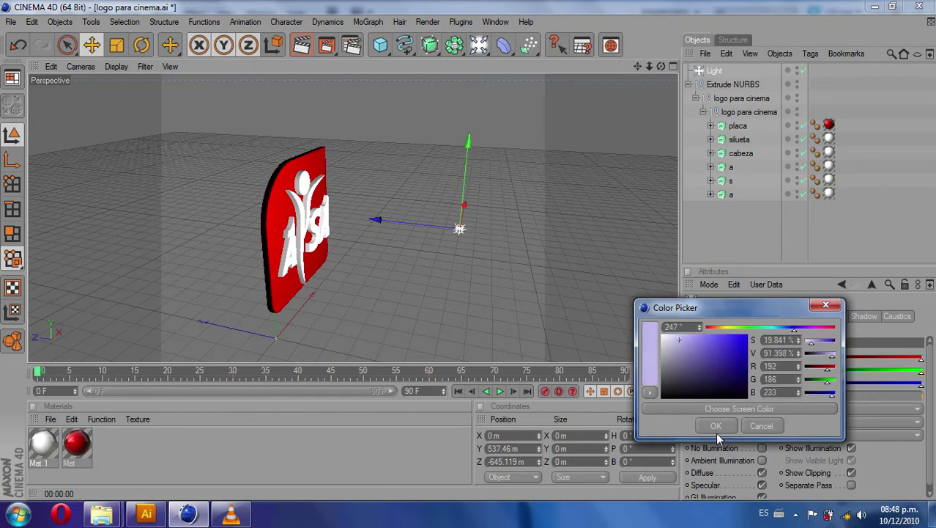
left_click(716, 426)
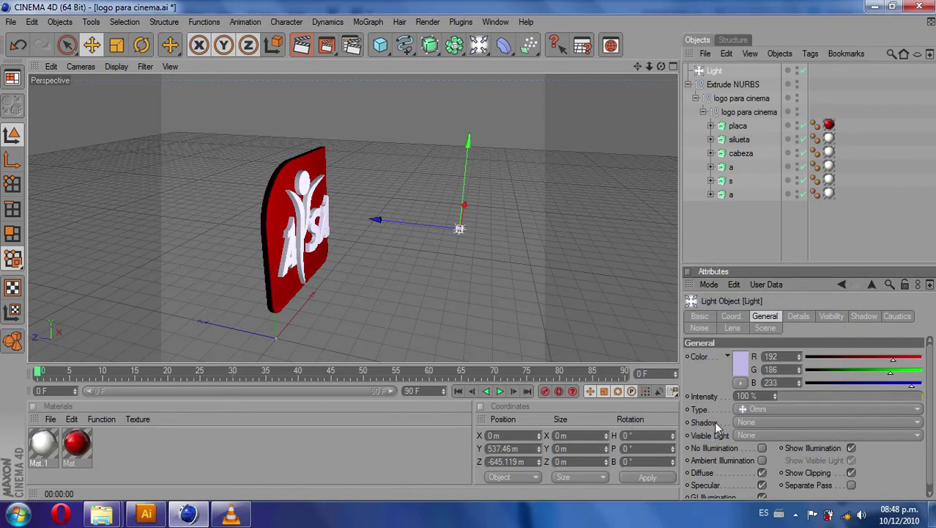
- Set the light's Shadow type to Shadow Maps (Soft)
left_click(705, 423)
left_click(735, 422)
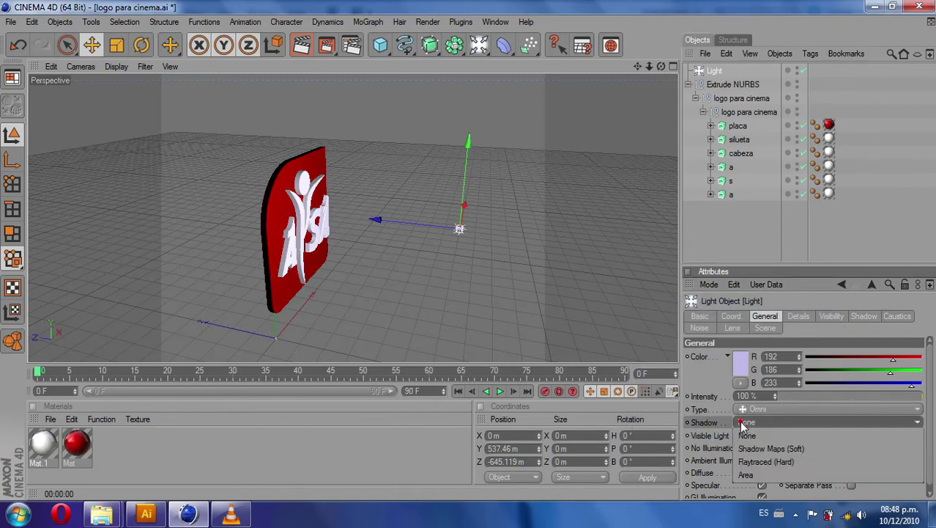
left_click(767, 450)
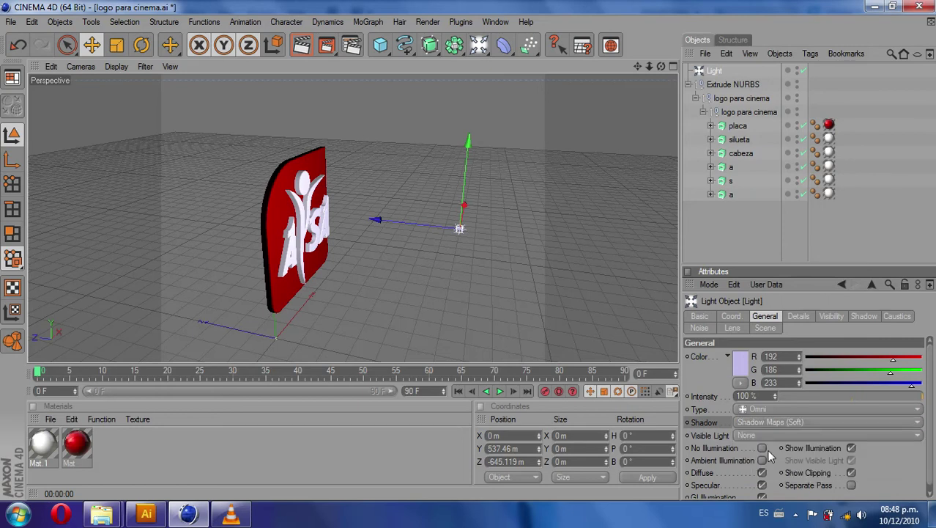
scroll(927, 418, "down", 1)
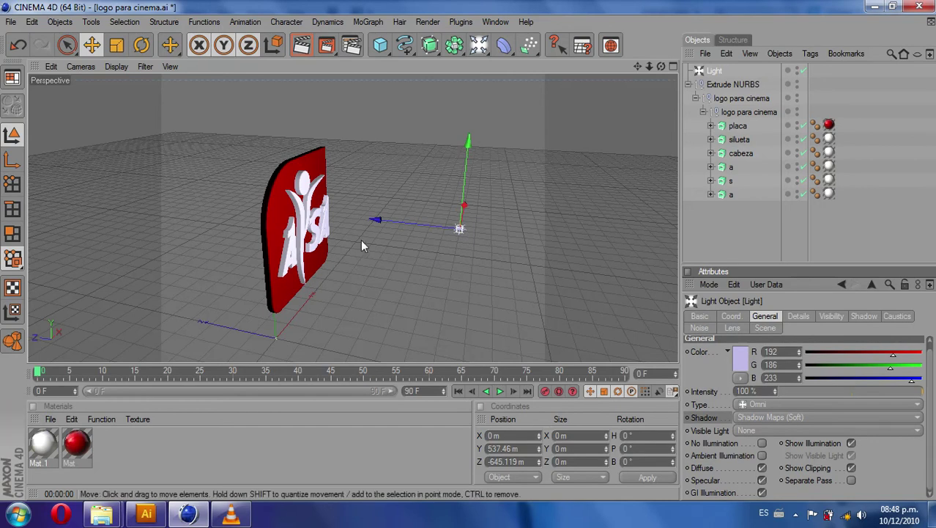
- Orbit toward the logo and test-render the lit view, then clear the render
left_click_drag(359, 234, 374, 232, "alt")
mouse_move(471, 247)
left_mouse_down("alt")
mouse_move(528, 247)
mouse_move(460, 276)
left_mouse_up("alt")
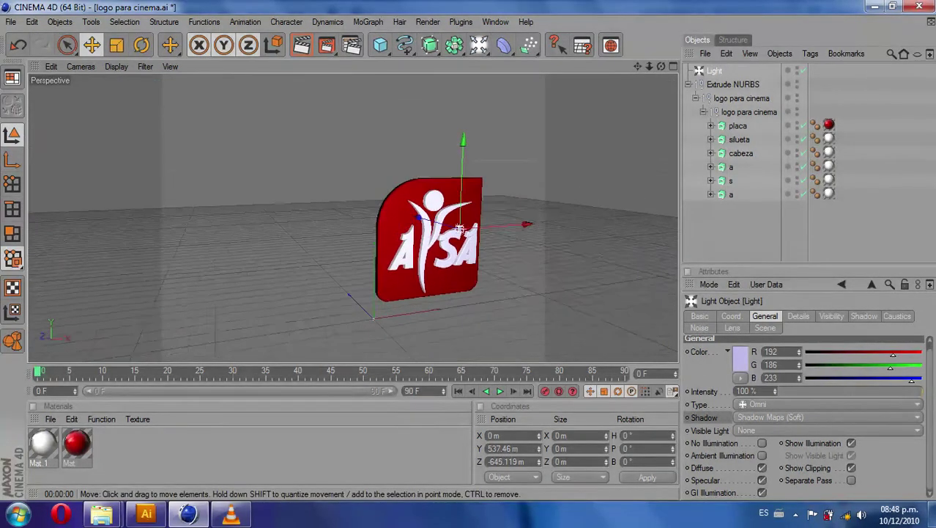
scroll(459, 276, "up", 5)
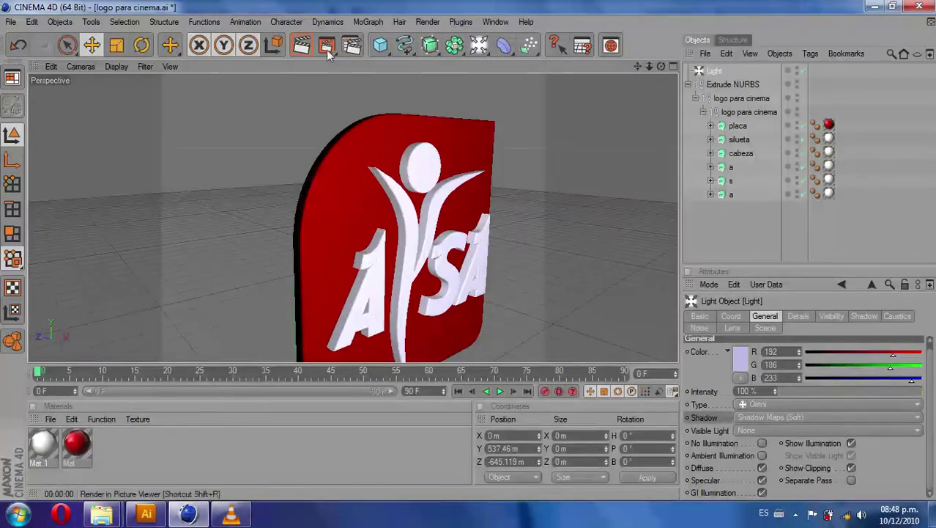
left_click(301, 47)
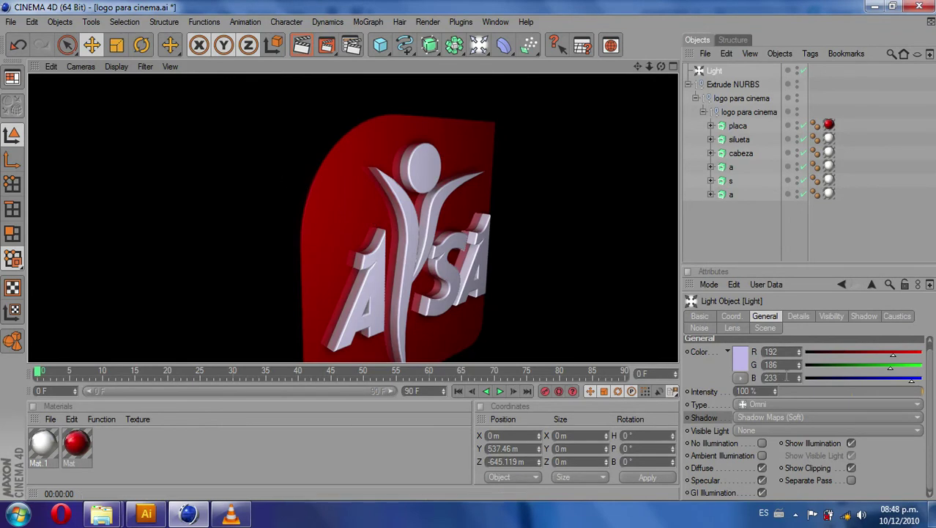
left_click(705, 72)
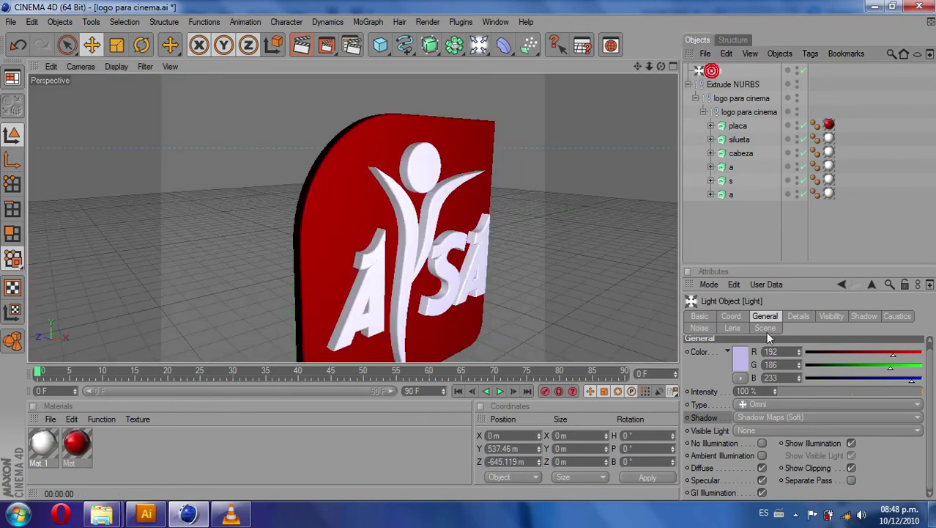
- Change the light colour to paler lilac 226/223/246 and render to check it
left_click(741, 354)
left_click_drag(694, 324, 670, 321)
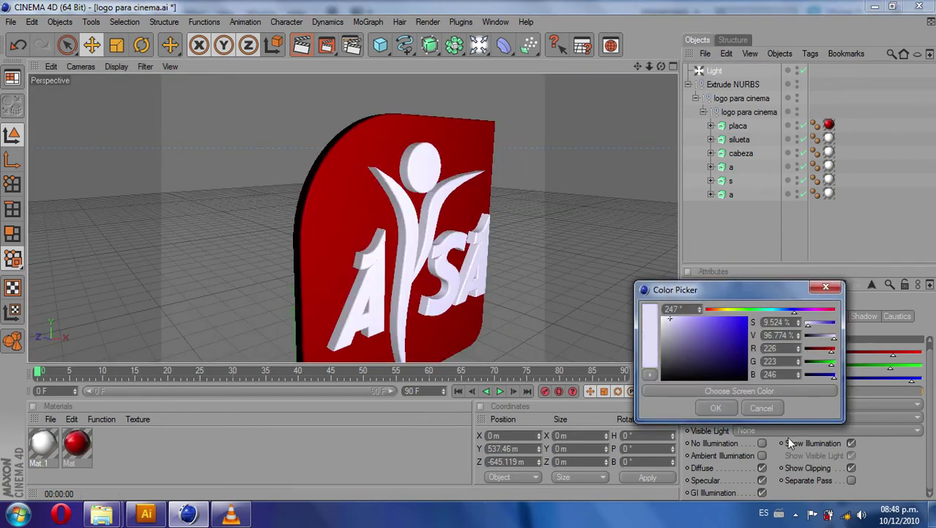
left_click(715, 408)
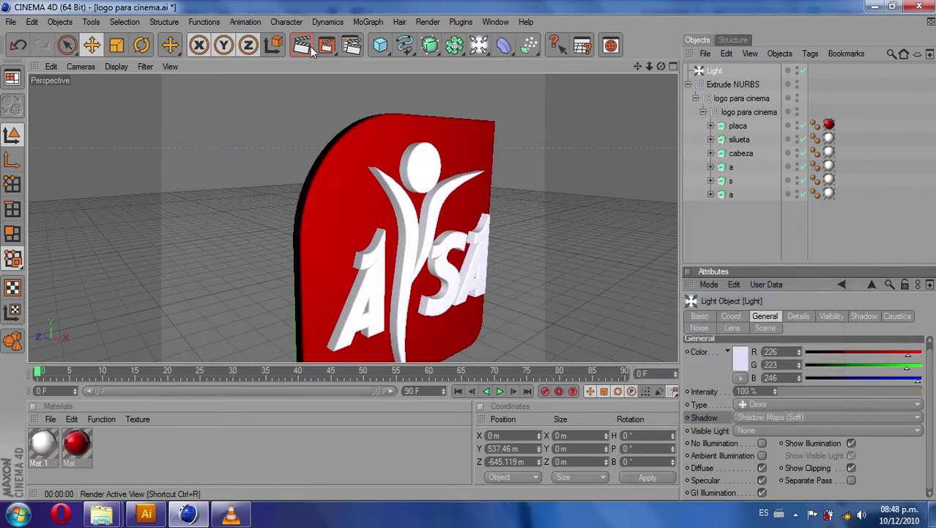
key("ctrl+r")
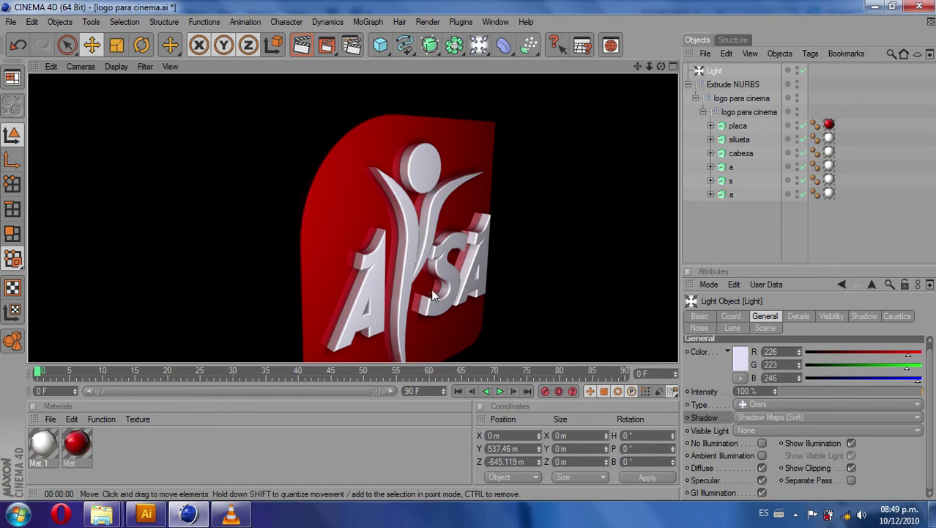
- Orbit, pan and zoom to a centred front view of the logo
scroll(486, 269, "down", 2)
scroll(485, 268, "down", 2)
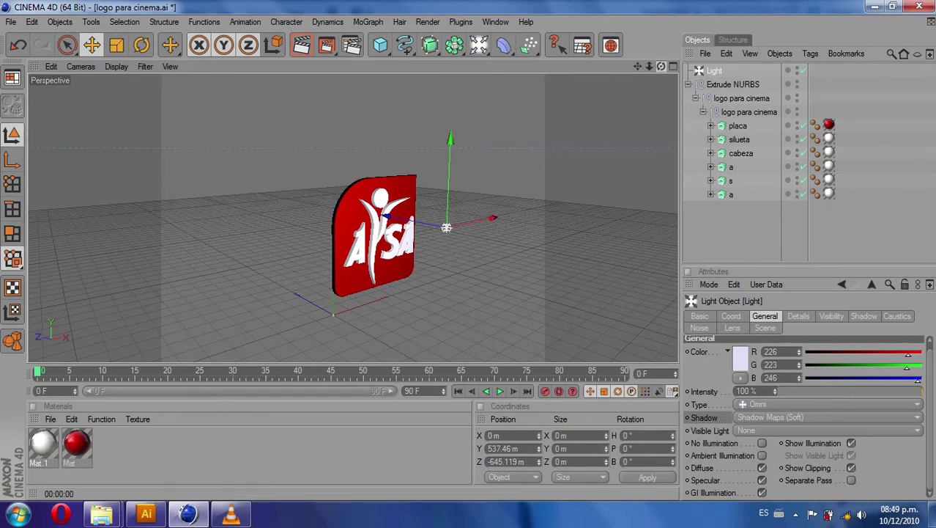
key("ctrl+r")
left_click_drag(446, 227, 396, 227, "alt")
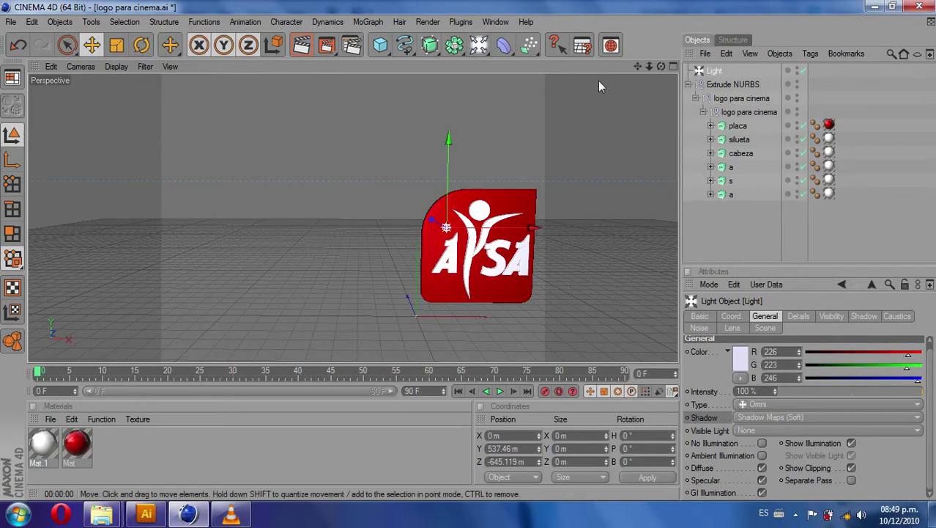
middle_click_drag(598, 81, 492, 65, "alt")
left_click_drag(491, 64, 483, 62)
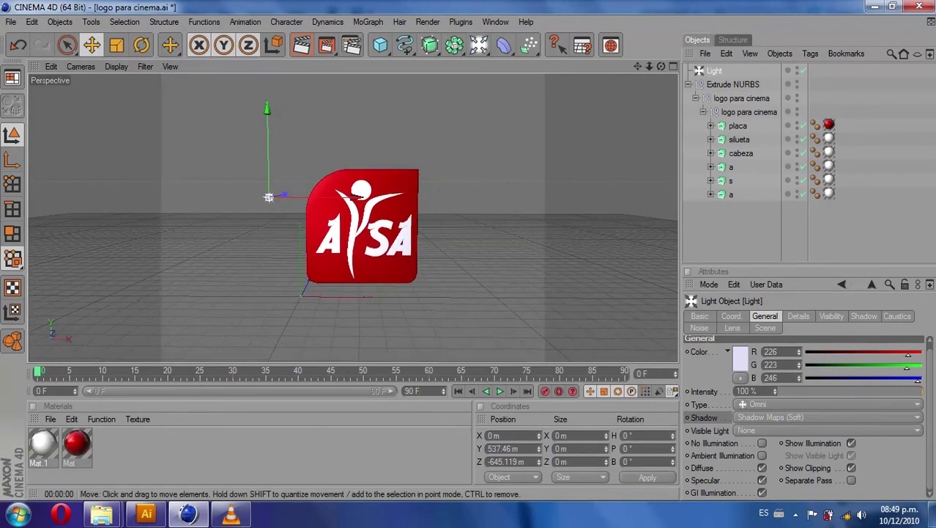
scroll(570, 134, "up", 1)
scroll(567, 139, "up", 2)
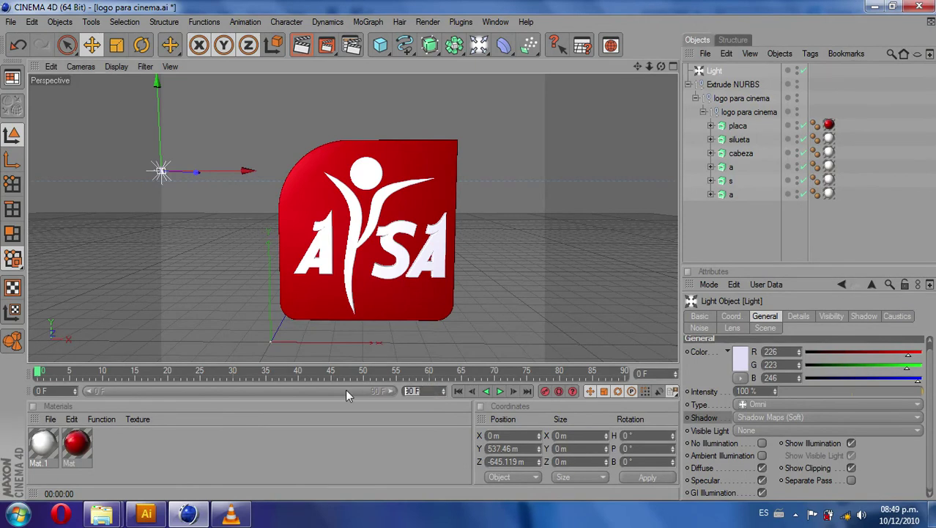
- Set the end frame to 300, extend the preview range to 300 F, and deselect the light
type("300")
left_click(419, 404)
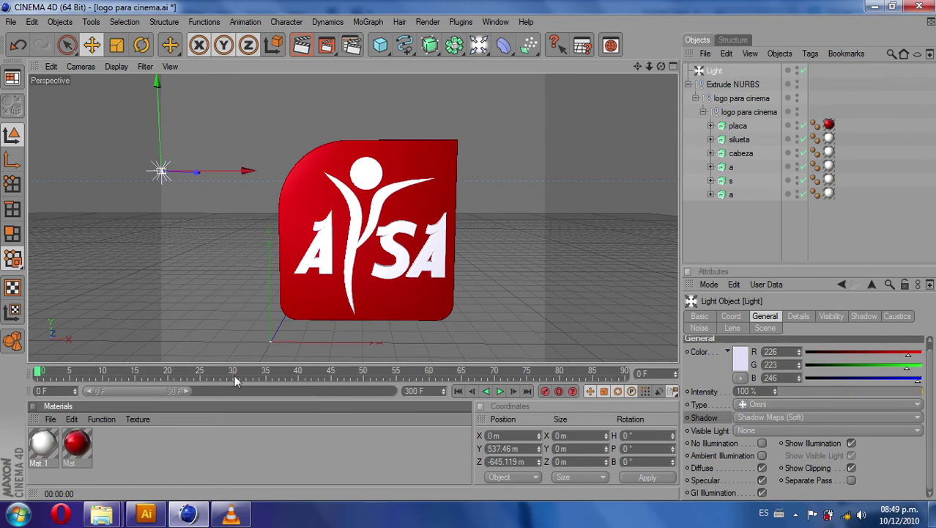
left_click_drag(183, 394, 407, 393)
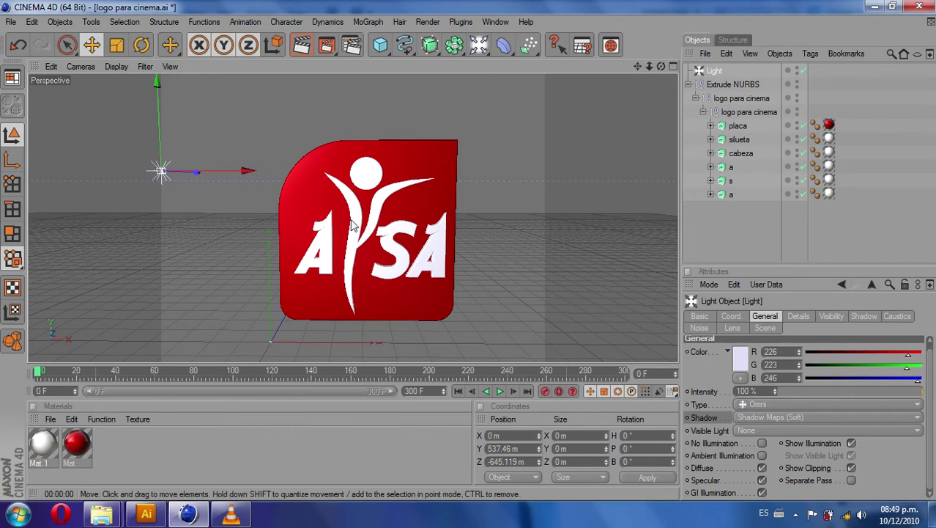
left_click(726, 242)
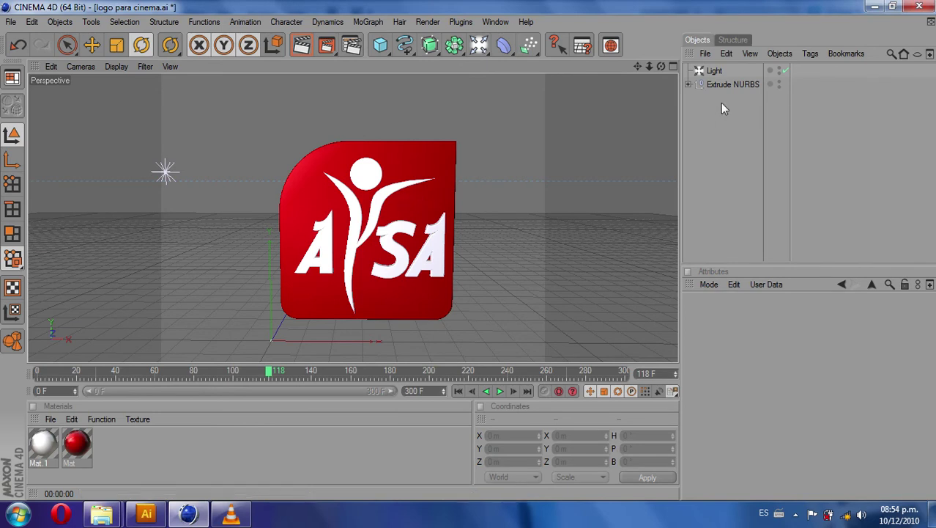
- With Extrude NURBS and the Rotate tool selected, record a keyframe at frame 90
left_click(719, 84)
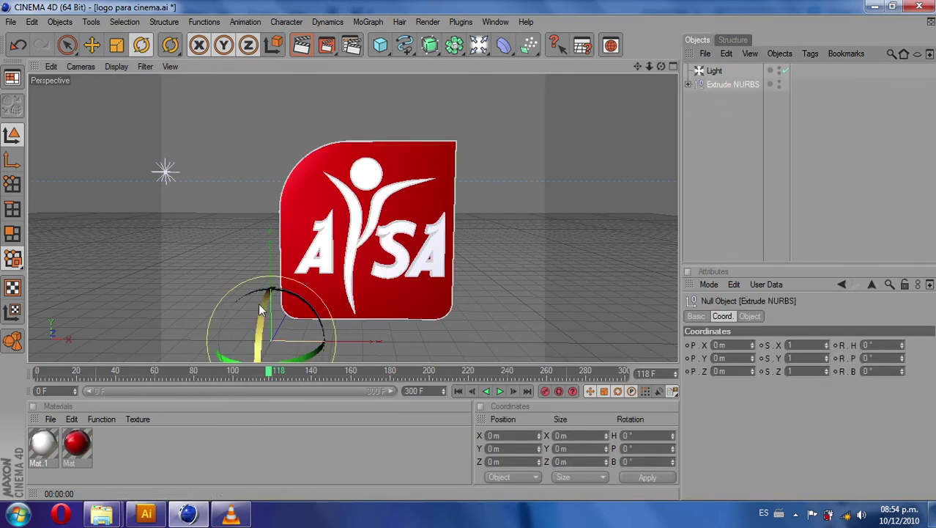
left_click(142, 45)
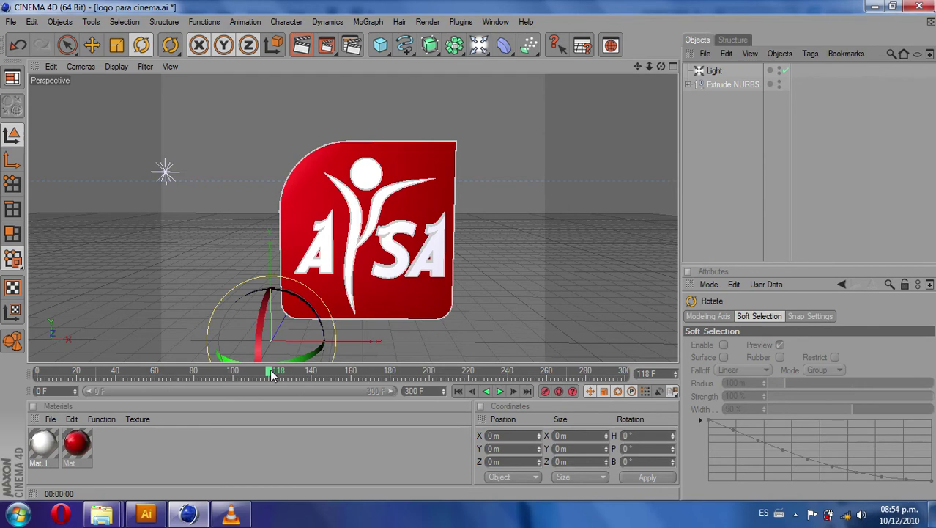
left_click_drag(271, 374, 214, 374)
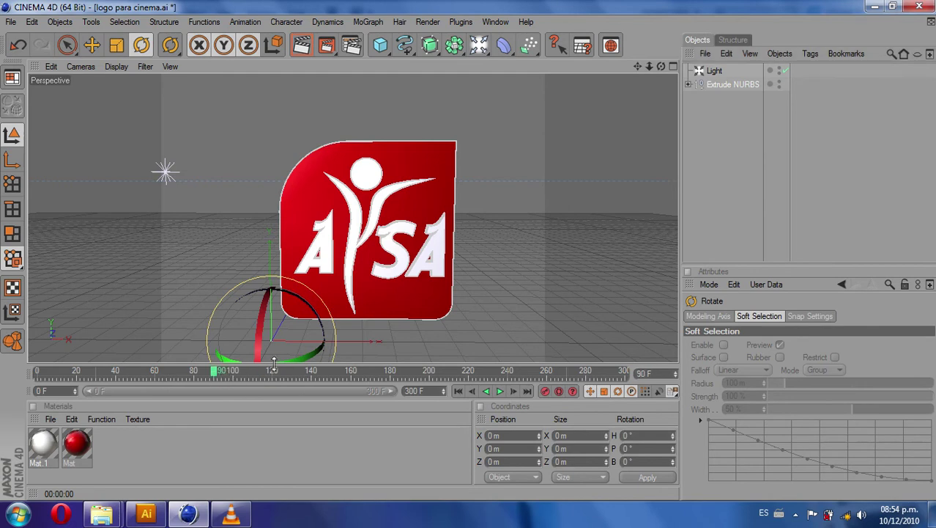
left_click(716, 85)
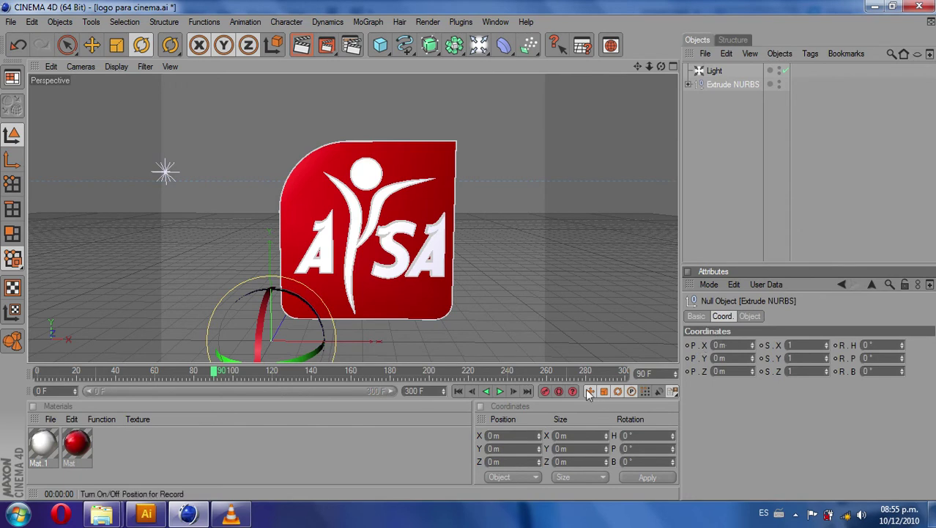
left_click(546, 392)
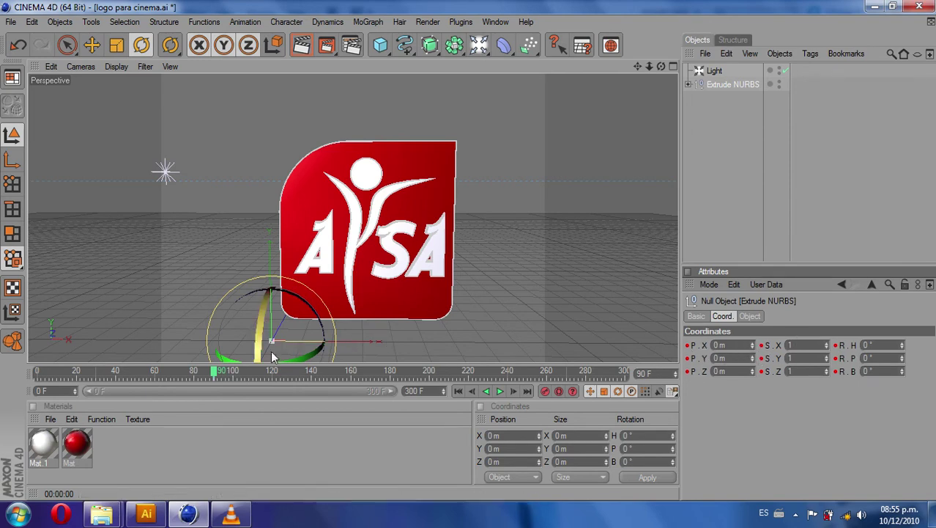
- At frame 0, turn the logo to heading -30.89° and record a keyframe
left_click_drag(218, 370, 37, 376)
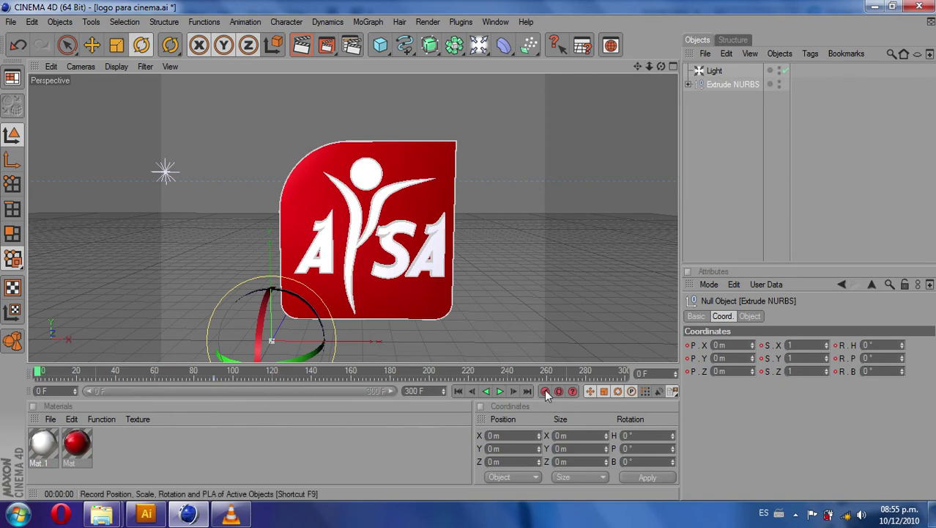
left_click_drag(316, 350, 290, 359)
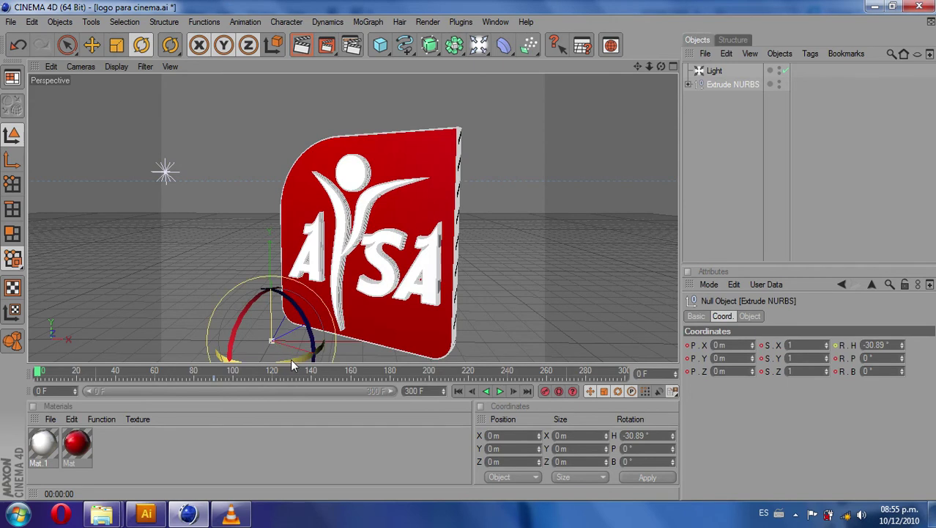
left_click(545, 391)
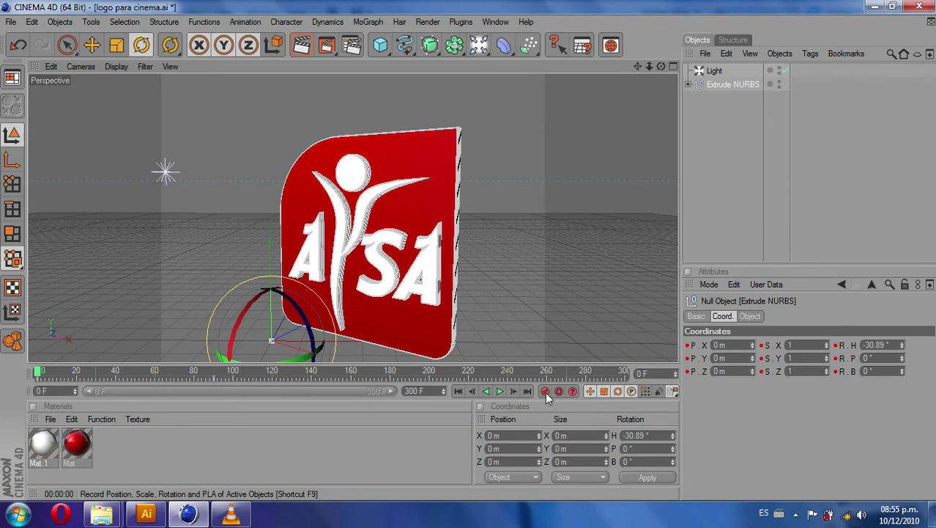
- Play the rotation animation, scrub back toward the start, and stop playback
left_click(500, 392)
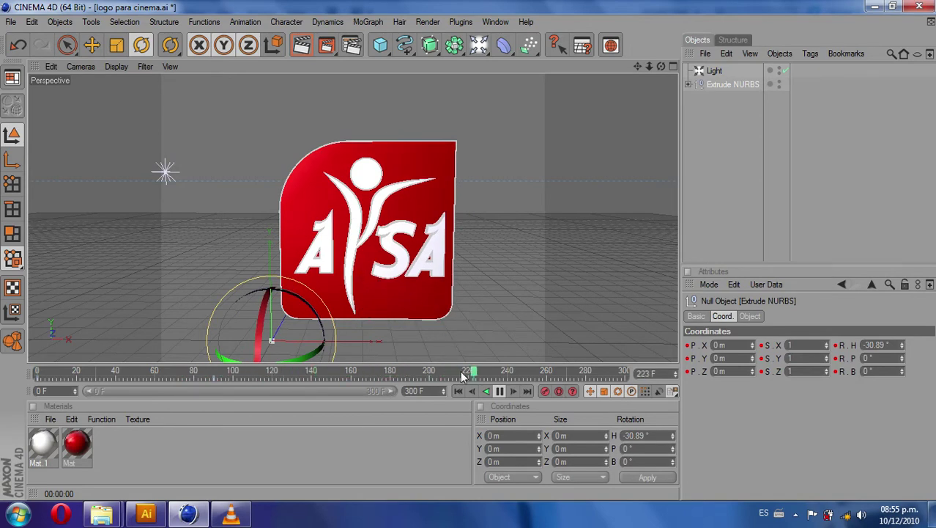
left_click_drag(504, 375, 438, 383)
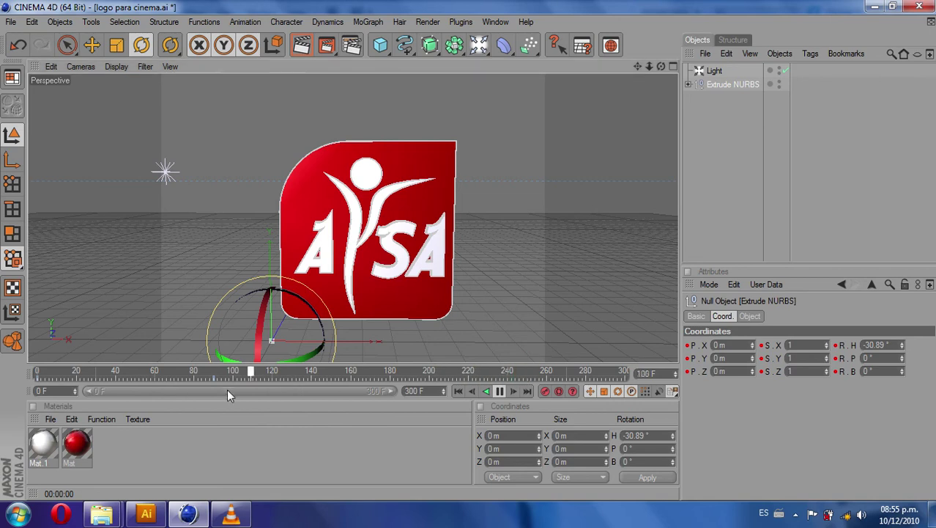
left_click_drag(227, 388, 44, 377)
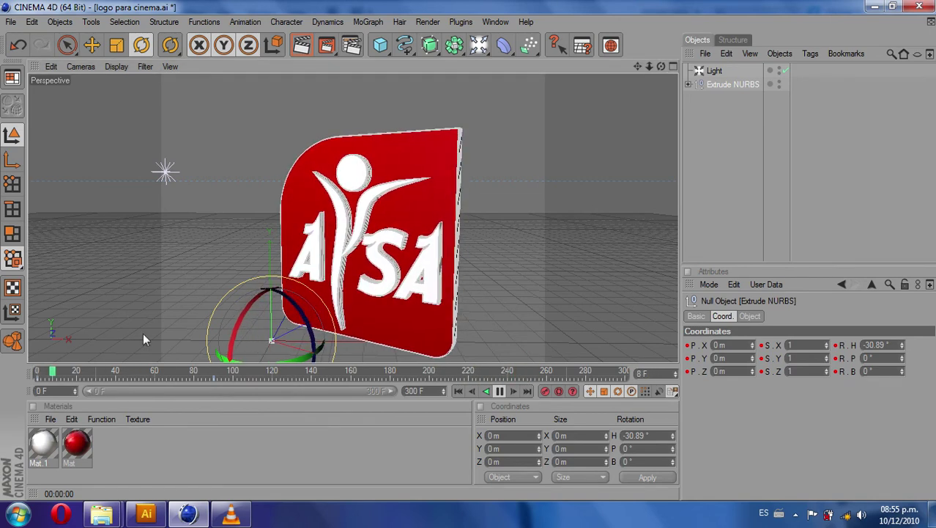
left_click(498, 389)
- Delete the accidentally added Light.1 and add a Camera to the scene
left_click(478, 47)
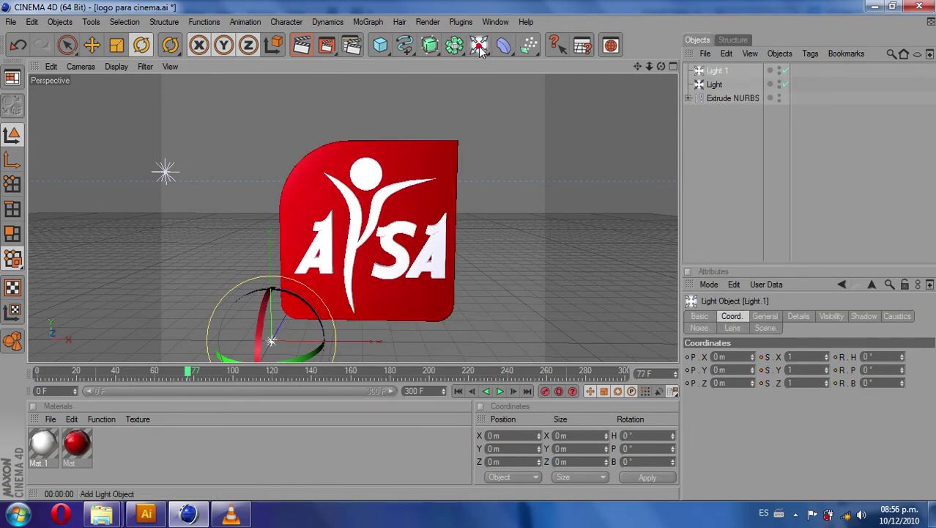
left_click(708, 71)
key("Delete")
mouse_move(479, 46)
left_mouse_down()
mouse_move(543, 68)
mouse_move(713, 86)
left_mouse_up()
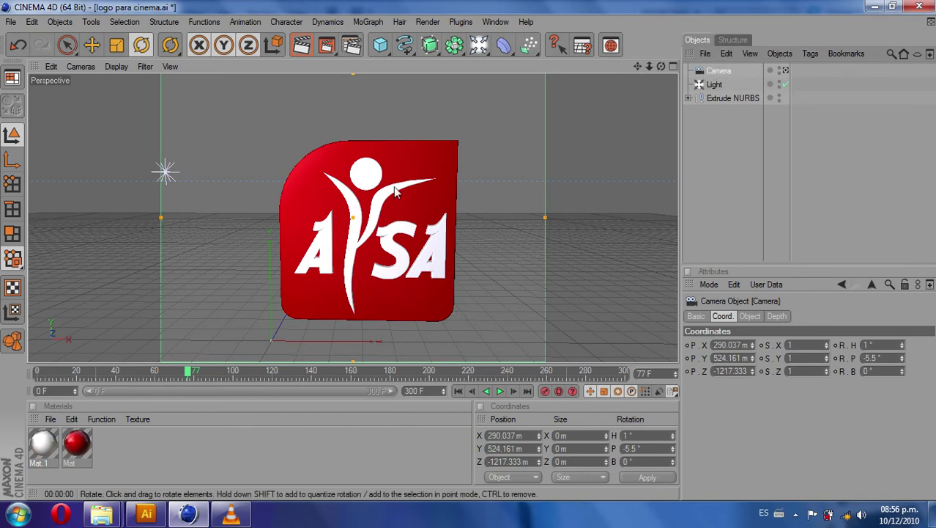
- Toggle viewing through the Camera on, then back to the editor camera
left_click(786, 70)
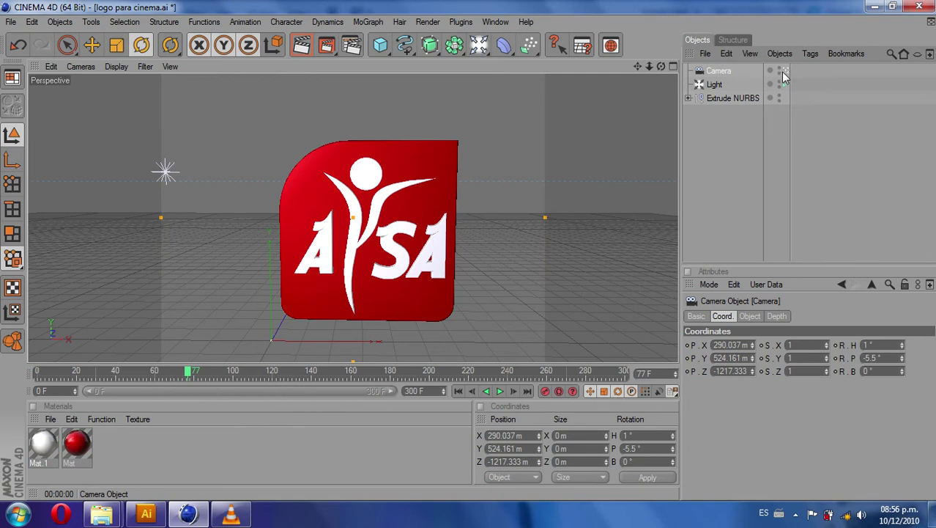
left_click(787, 71)
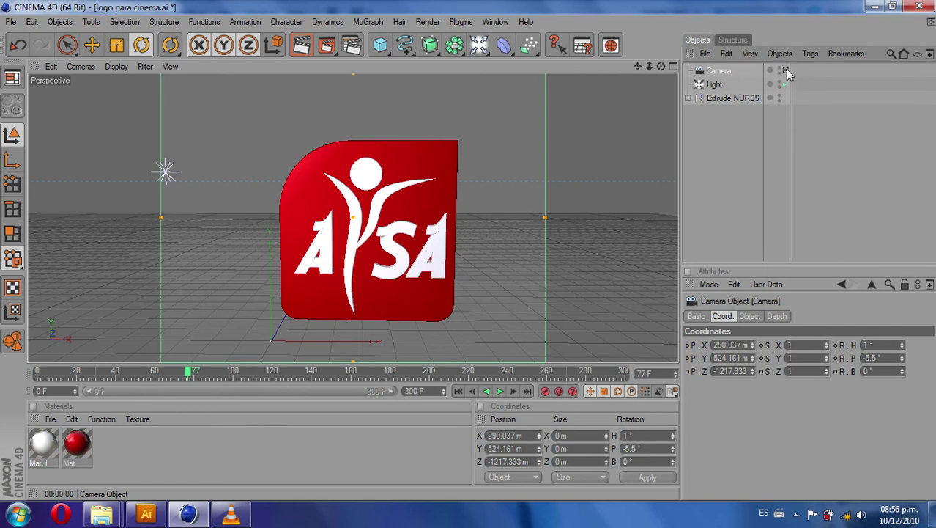
left_click(785, 72)
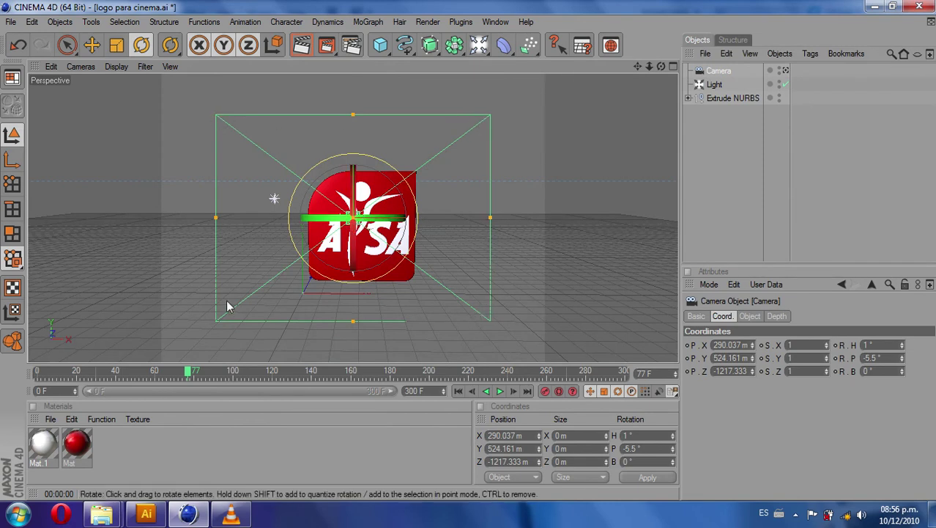
- Look through the scene camera and frame a close-up of the logo at frame 0
left_click(787, 71)
scroll(466, 198, "up", 3)
scroll(466, 199, "up", 3)
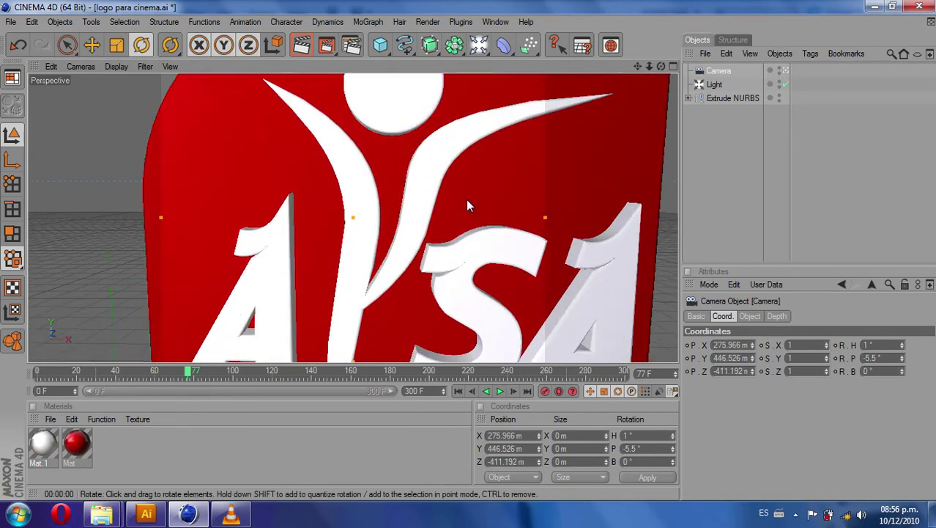
scroll(468, 204, "up", 3)
scroll(432, 217, "up", 3)
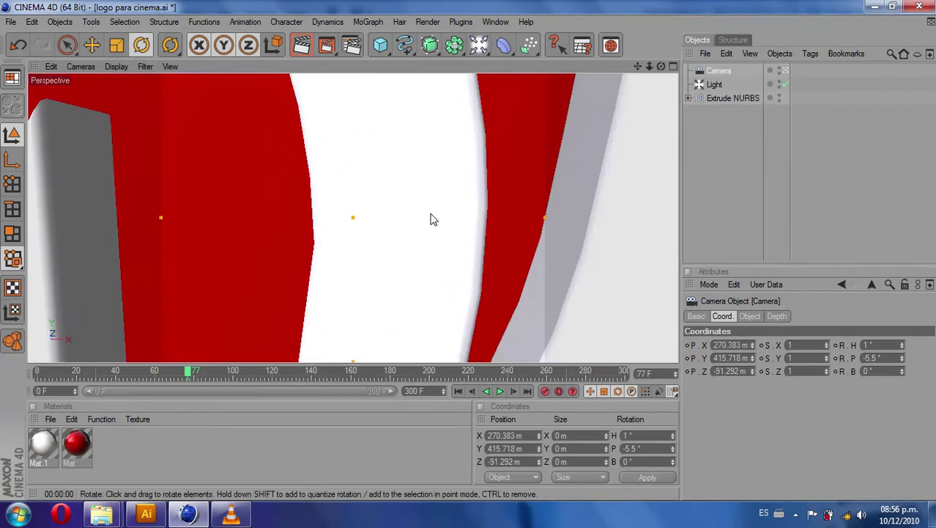
middle_click_drag(389, 159, 393, 359, "alt")
mouse_move(446, 120)
middle_mouse_down("alt")
mouse_move(468, 250)
mouse_move(403, 128)
middle_mouse_up("alt")
scroll(403, 128, "up", 2)
middle_click_drag(321, 154, 322, 155, "alt")
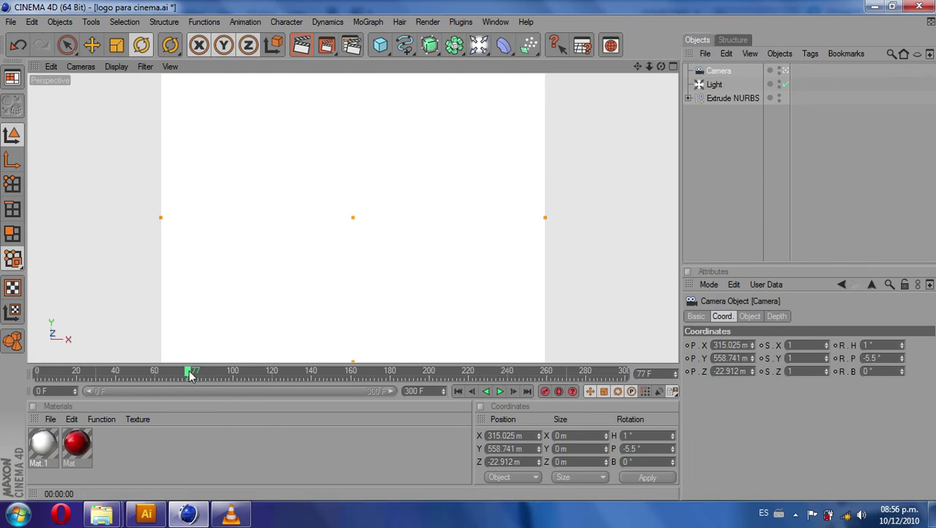
left_click_drag(189, 375, 36, 374)
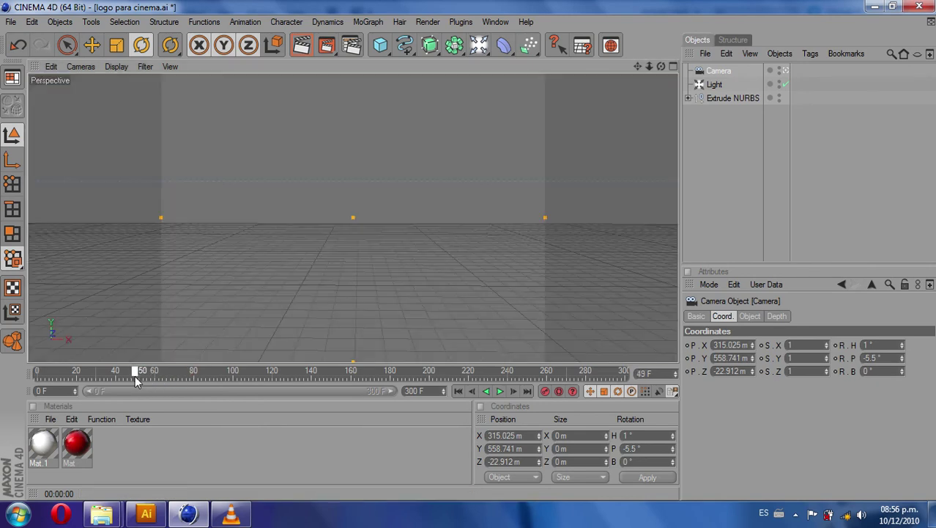
scroll(385, 242, "down", 5)
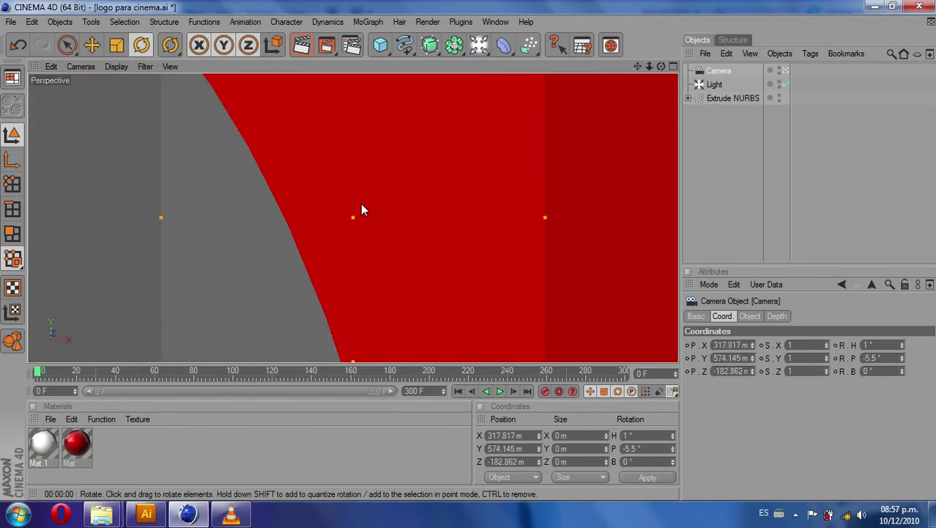
middle_click_drag(299, 234, 302, 228, "alt")
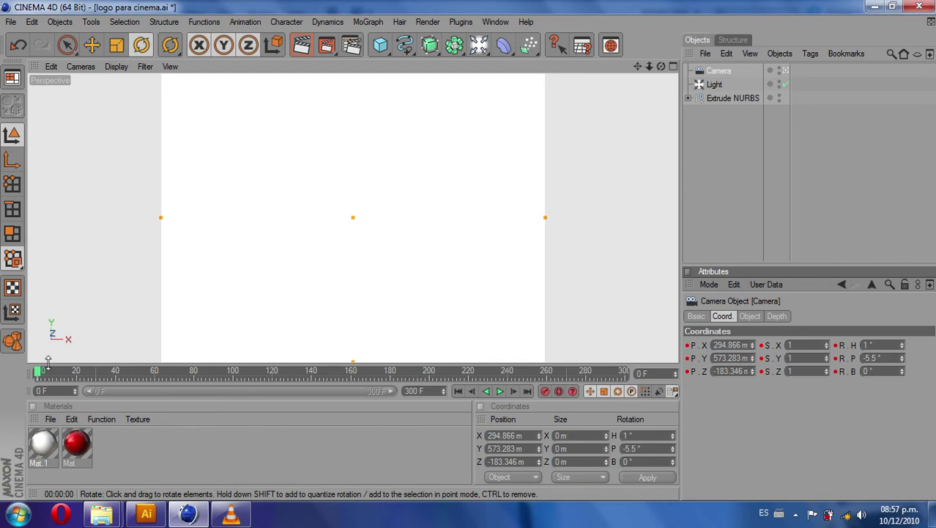
- At frame 180, dolly back and turn the camera to frame the whole AYSA logo
left_click_drag(38, 371, 375, 375)
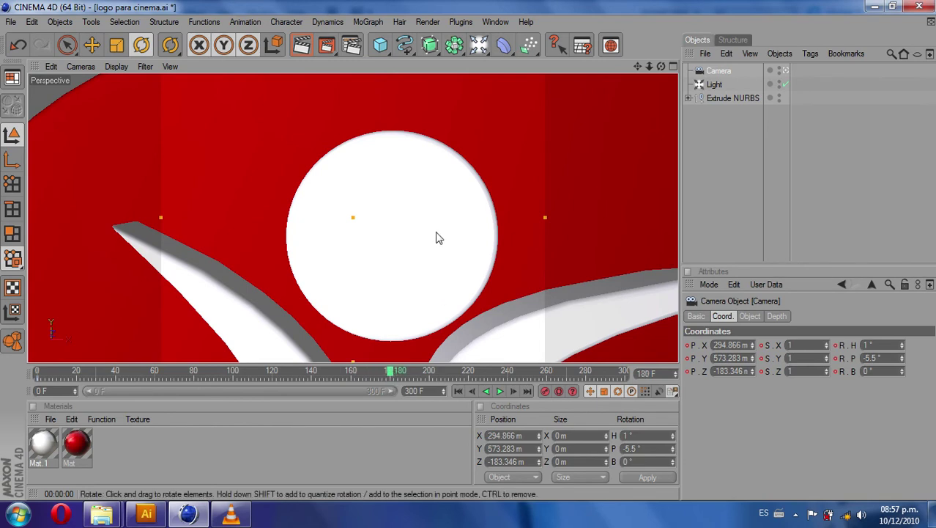
scroll(421, 248, "down", 3)
scroll(421, 248, "down", 2)
scroll(421, 247, "down", 2)
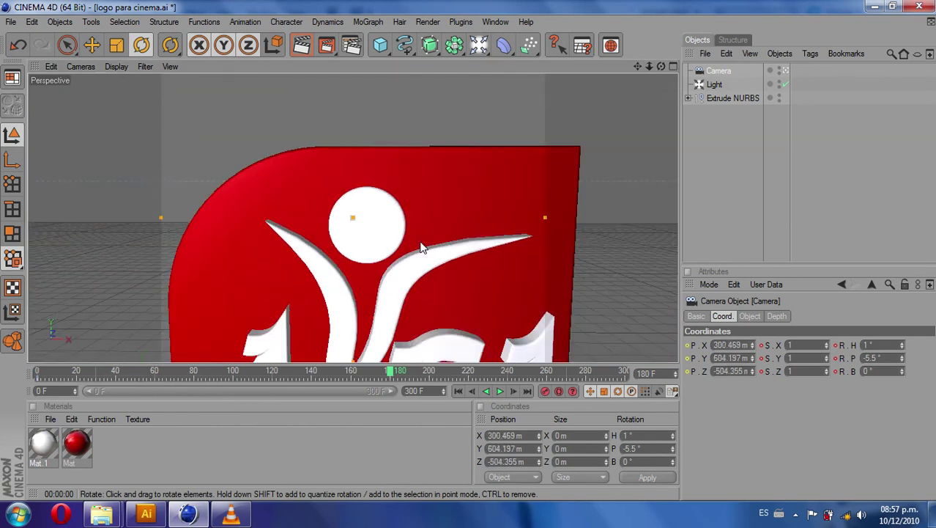
left_click_drag(416, 248, 398, 251)
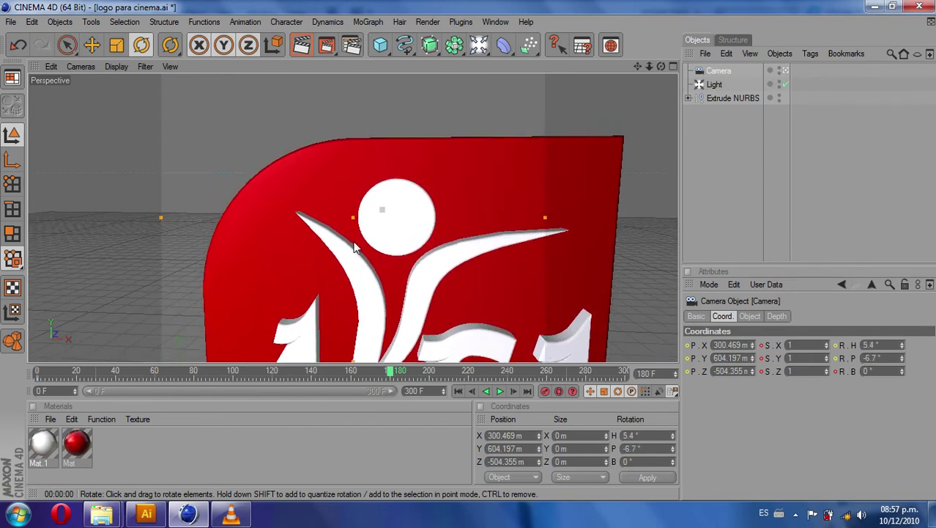
scroll(354, 247, "down", 3)
scroll(354, 248, "down", 3)
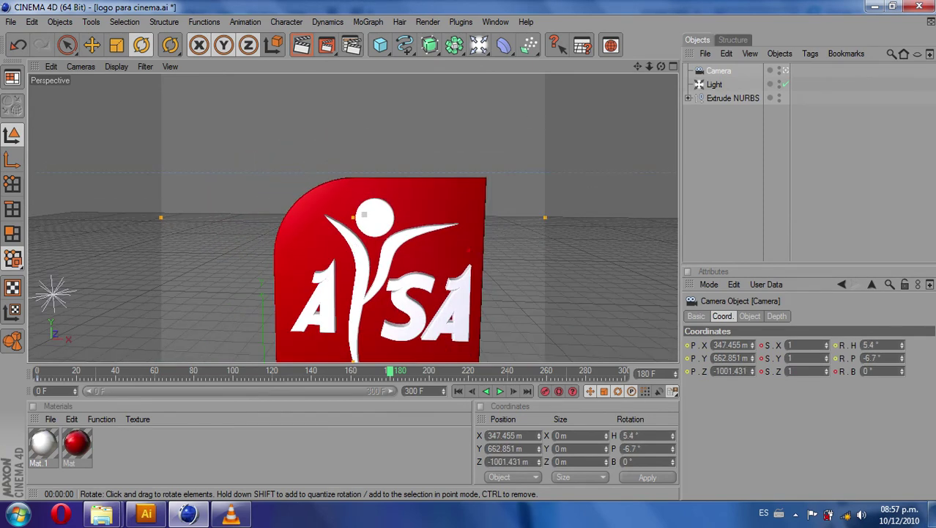
scroll(354, 248, "down", 1)
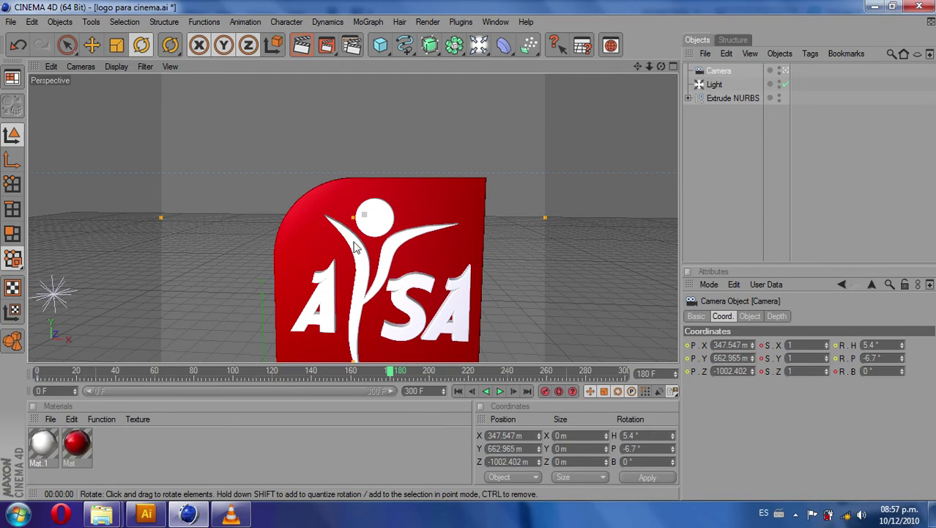
scroll(469, 250, "down", 1)
mouse_move(356, 251)
middle_mouse_down("alt")
mouse_move(367, 309)
mouse_move(332, 254)
middle_mouse_up("alt")
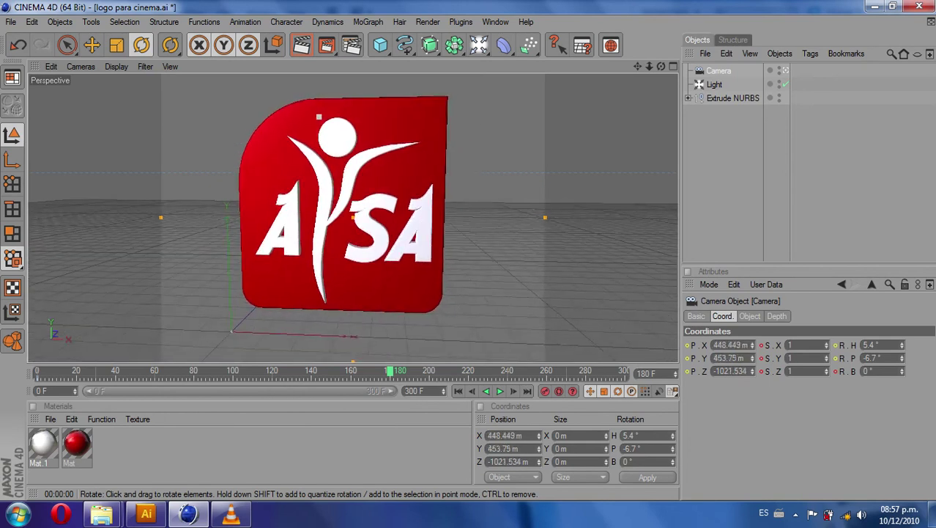
middle_click_drag(359, 308, 361, 312, "alt")
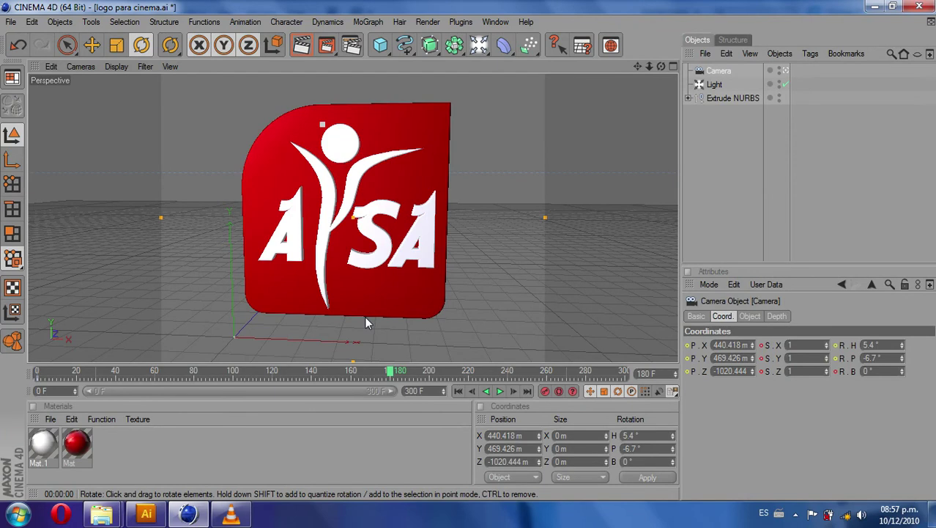
- Record the camera keyframe at frame 180 and play the preview, then stop it
left_click(545, 392)
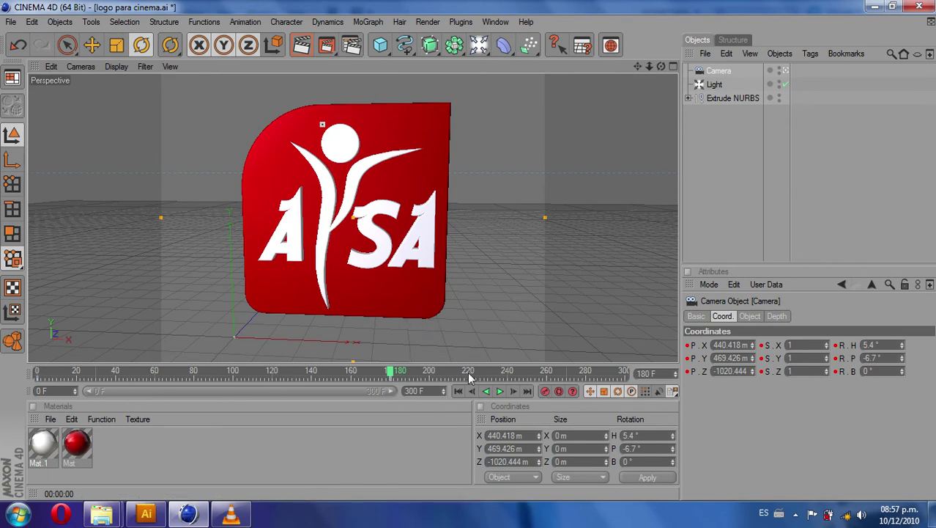
left_click(499, 392)
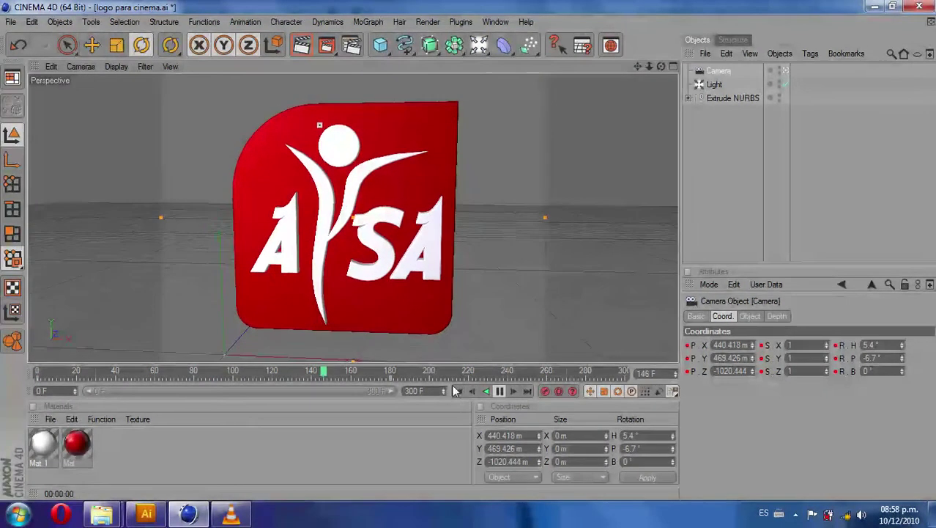
left_click(497, 391)
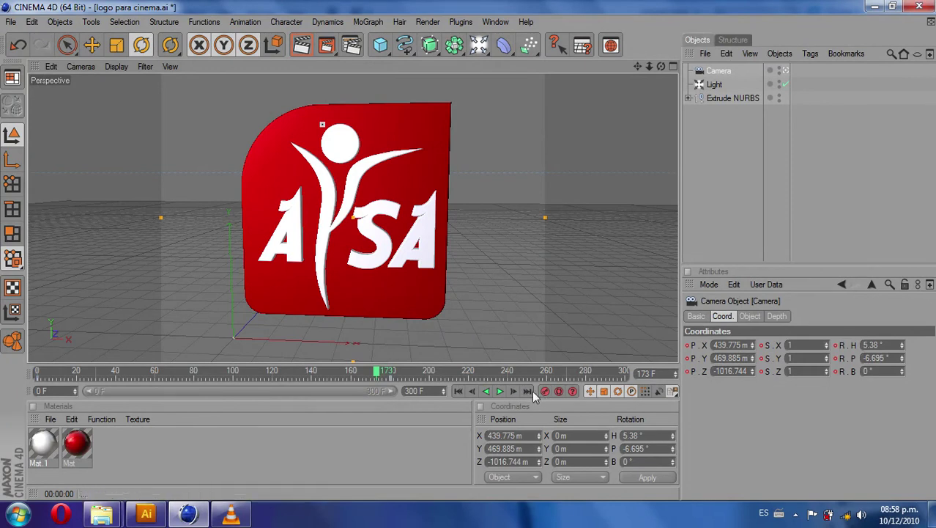
- At frame 300, turn the camera to heading 7.5° and dolly it closer to Z -907.593 m
left_click(527, 391)
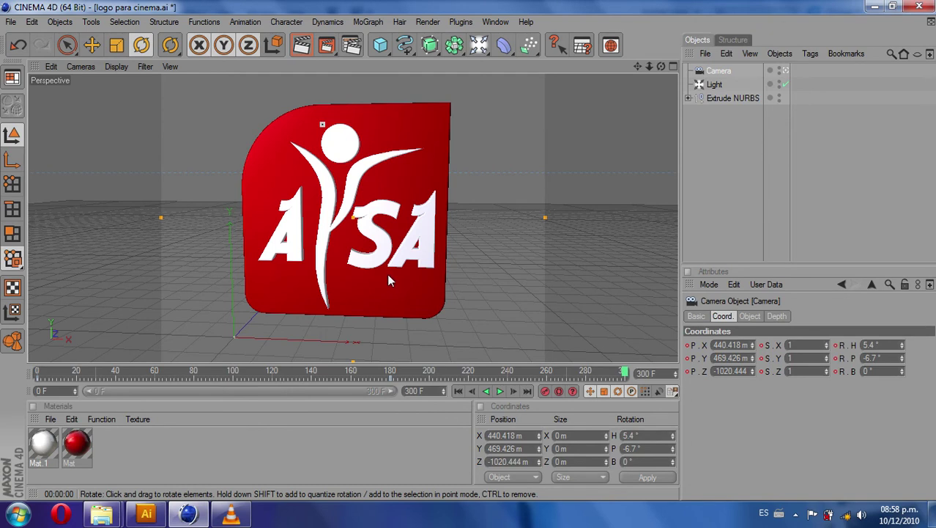
left_click_drag(187, 254, 207, 255)
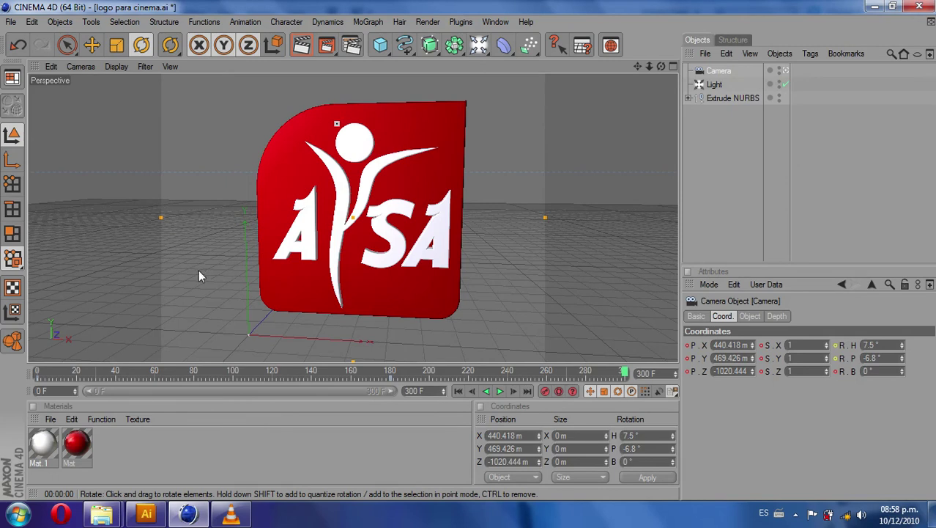
scroll(469, 250, "up", 2)
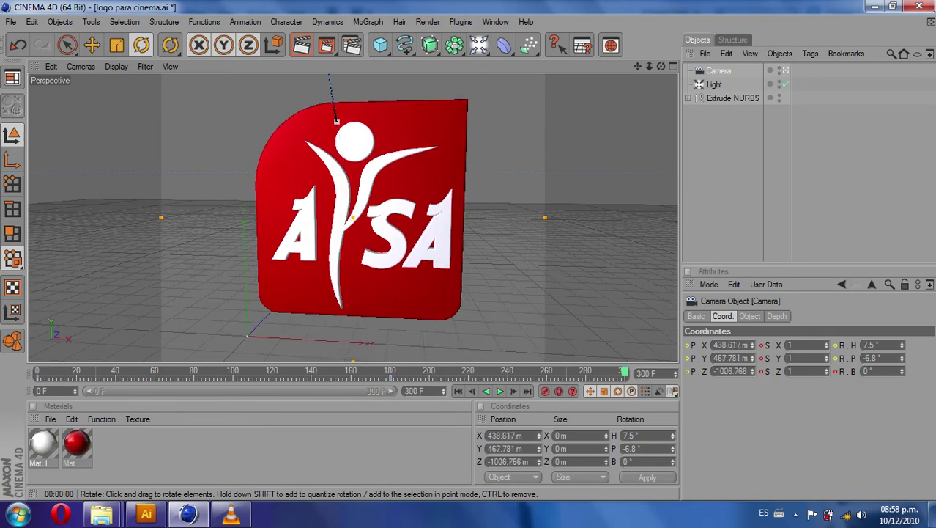
scroll(362, 207, "up", 2)
scroll(361, 207, "up", 1)
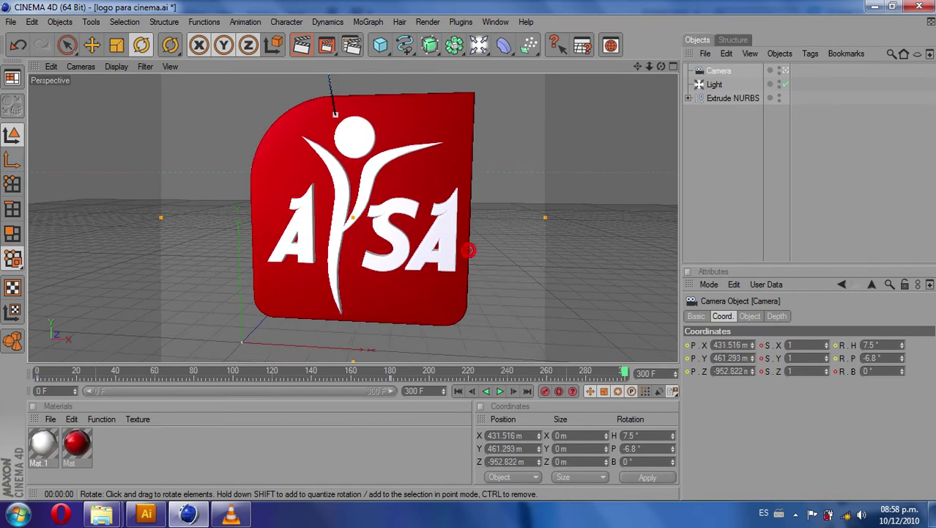
scroll(336, 297, "up", 1)
scroll(336, 297, "up", 1)
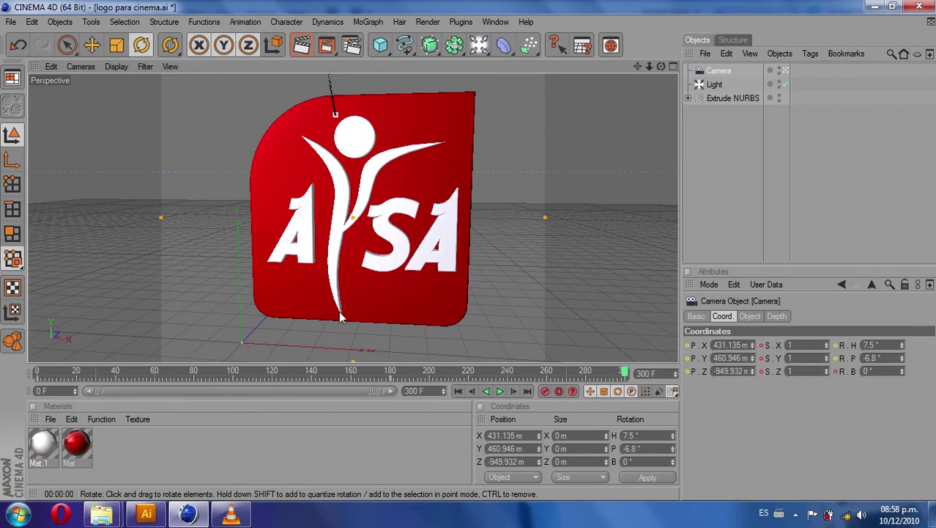
scroll(326, 357, "up", 1)
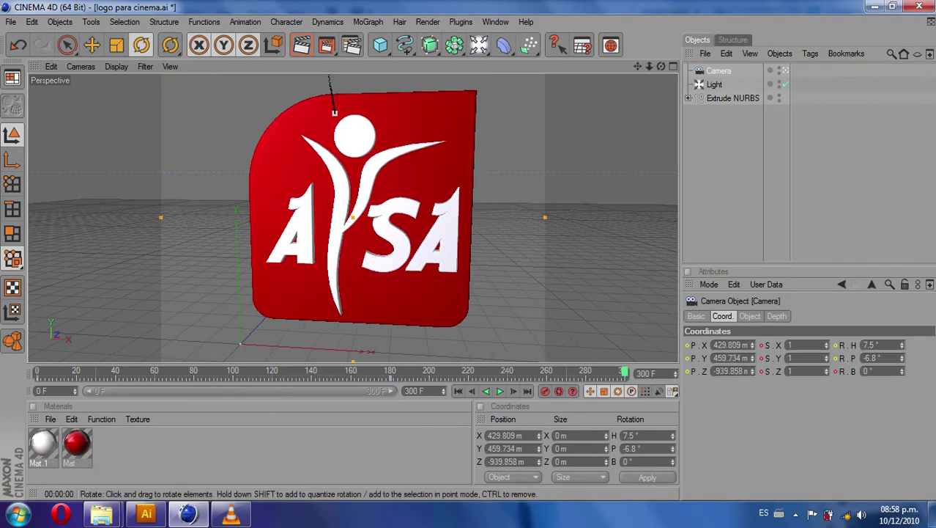
left_click_drag(649, 66, 641, 67)
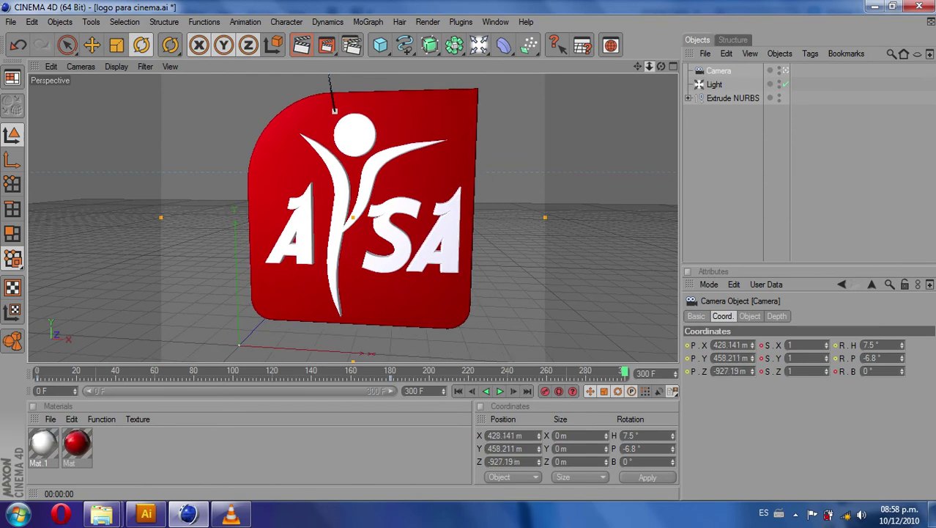
left_click_drag(650, 66, 642, 67)
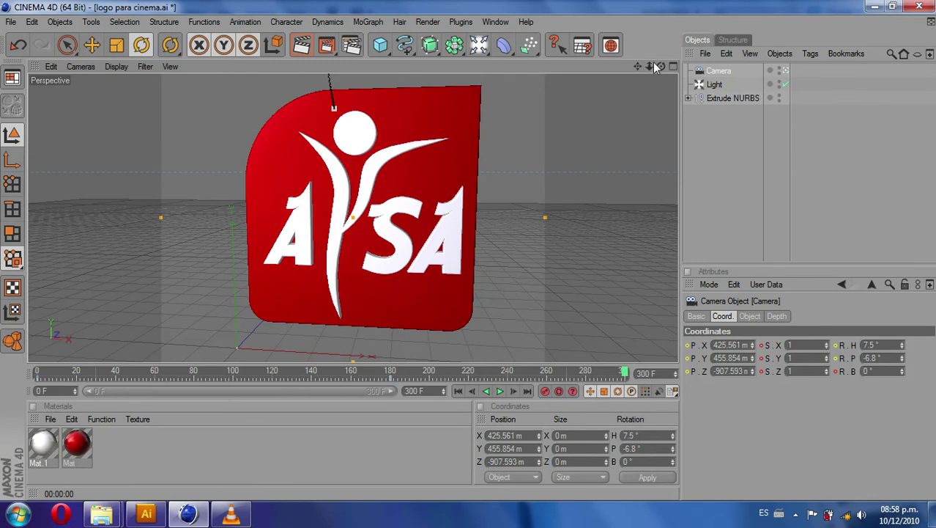
- Play the camera fly-through around the AYSA logo from the start through frame 300
left_click(500, 390)
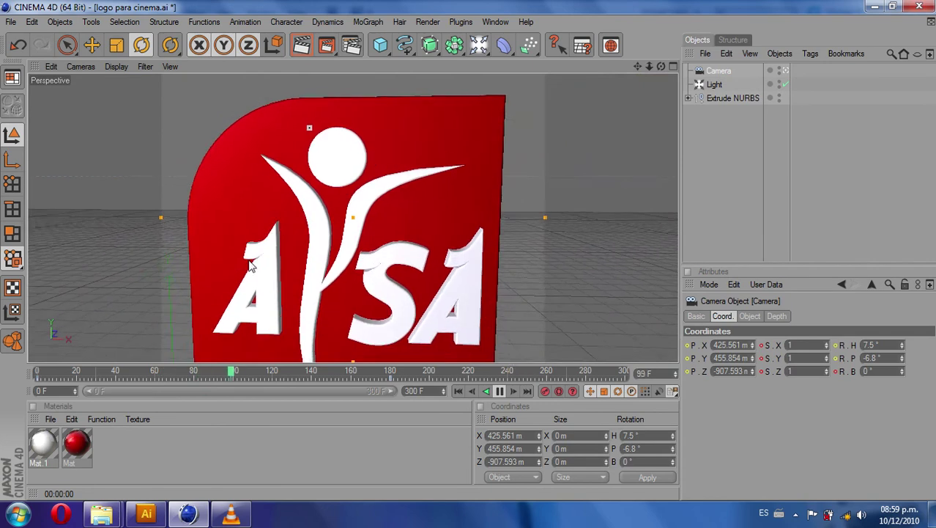
- Set the render output Film Aspect to HDTV (16:9), giving 320×180
left_click(346, 44)
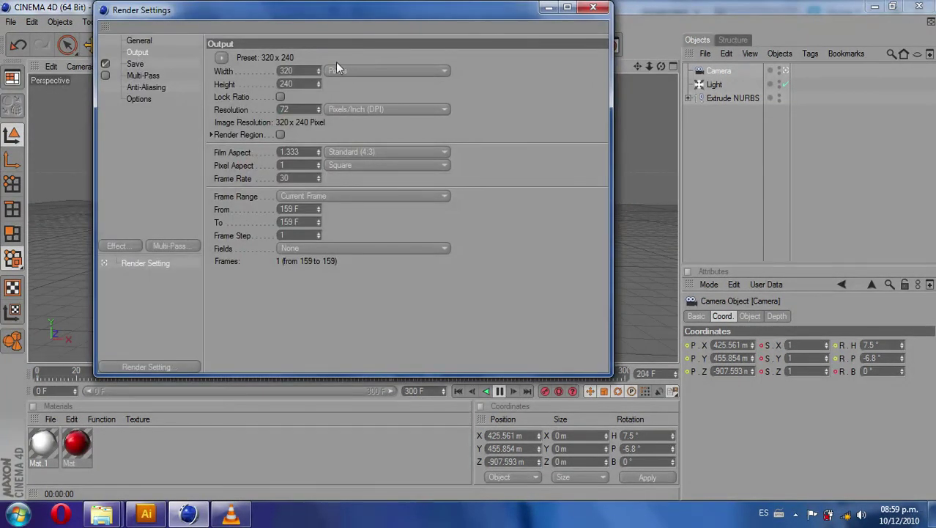
left_click(351, 150)
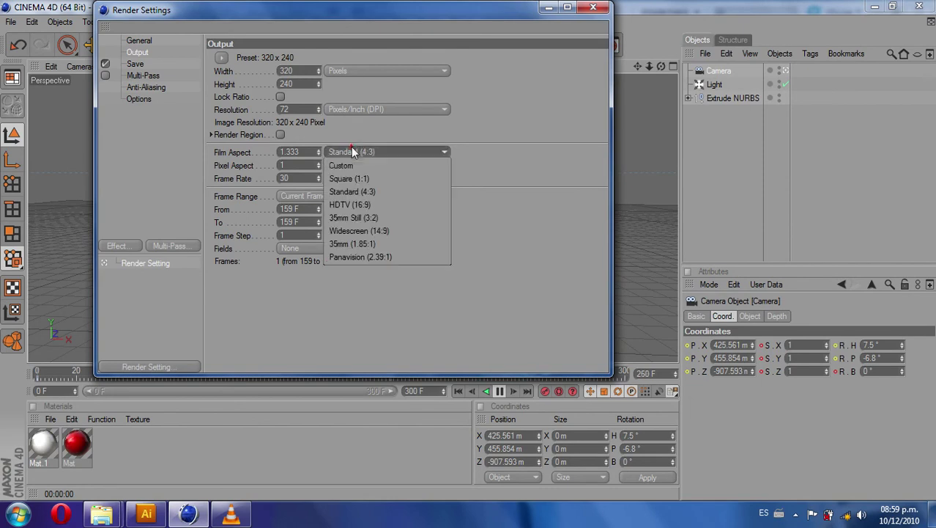
left_click(346, 205)
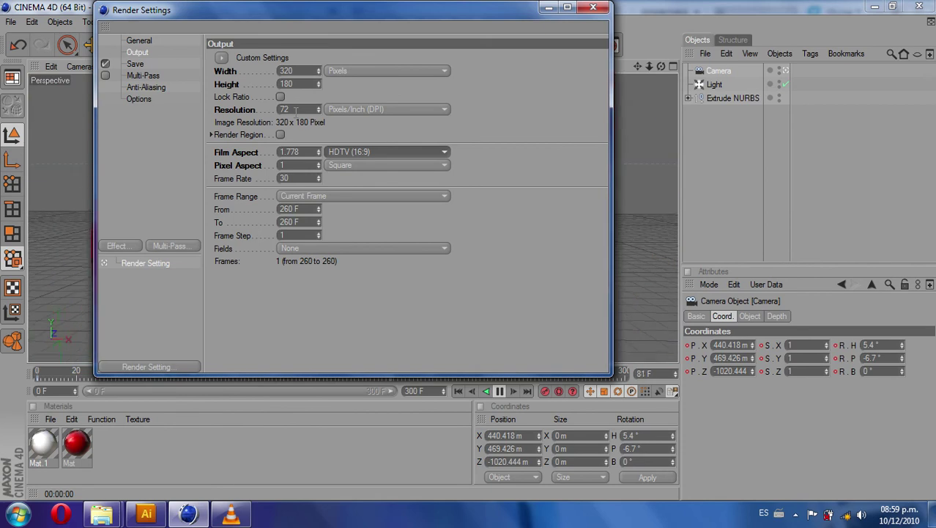
- Set the frame range to All Frames (0–300) and list the Save formats
left_click(309, 198)
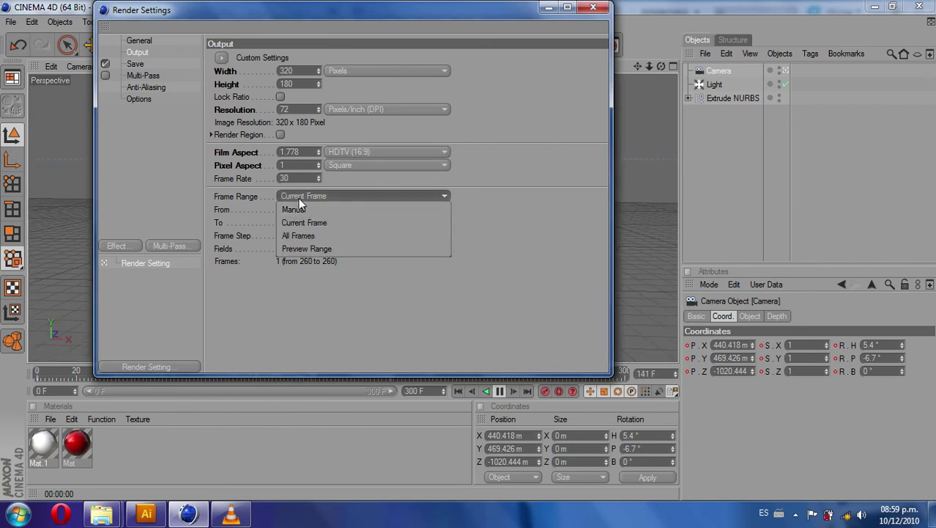
left_click(259, 198)
left_click(298, 196)
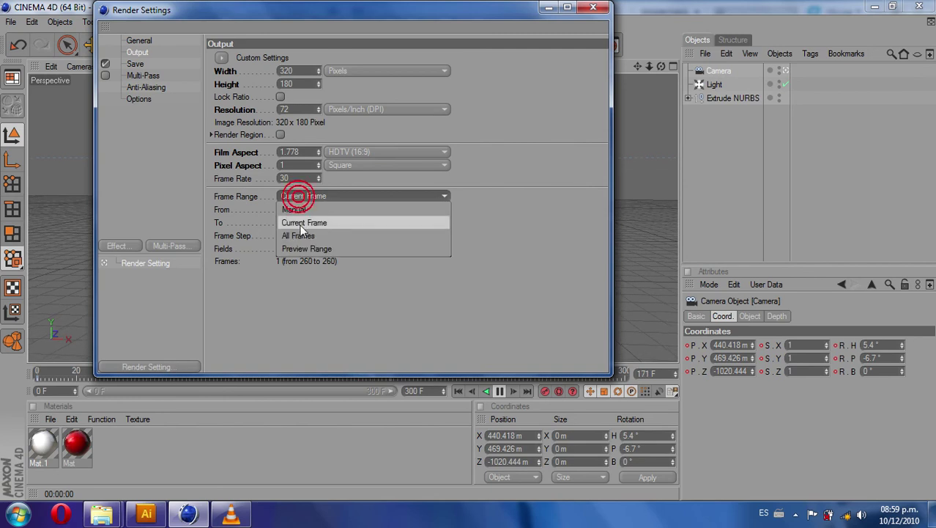
left_click(300, 236)
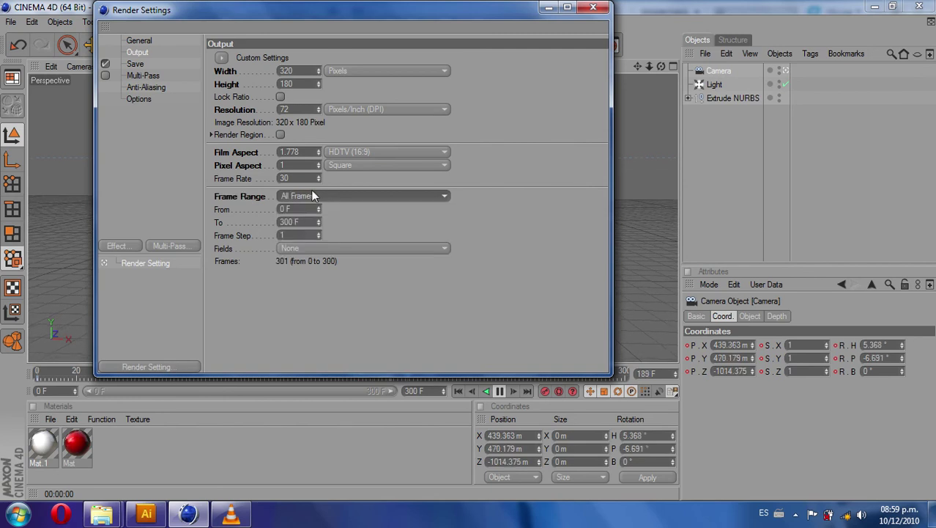
left_click(282, 210)
double_click(294, 222)
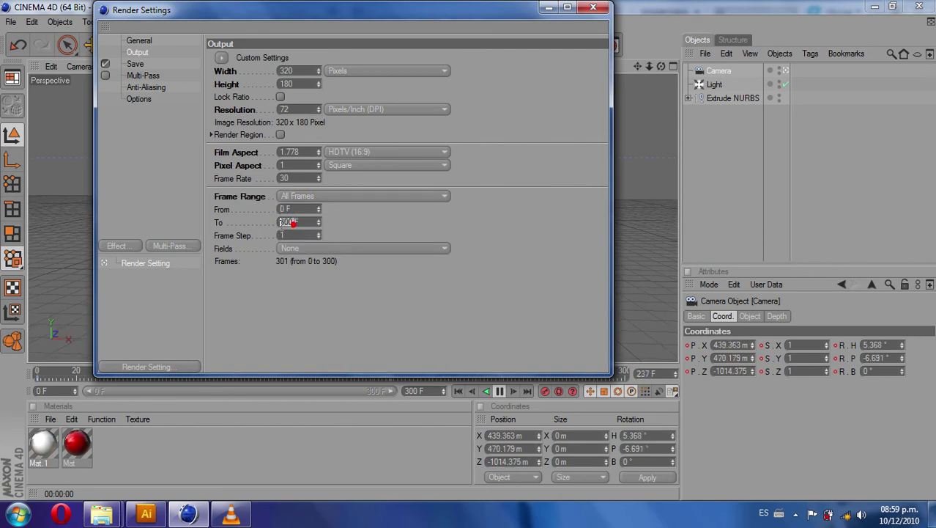
left_click(135, 65)
left_click(334, 96)
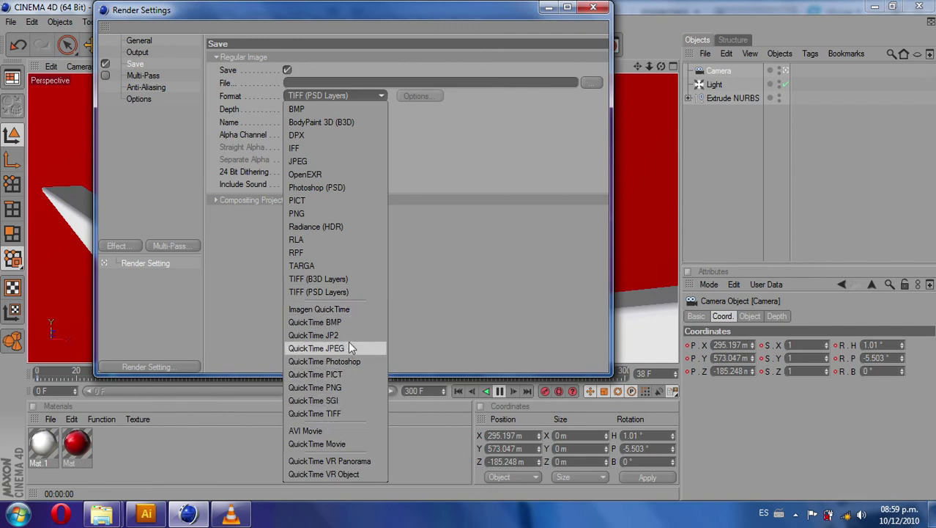
- Save renders as QuickTime Movie 'logo cinema' on the Desktop, with Alpha Channel enabled
left_click(336, 445)
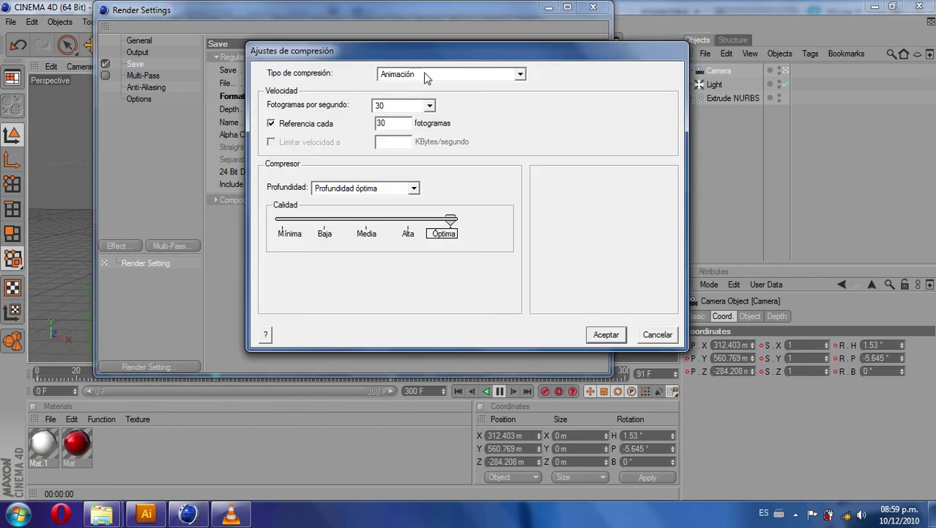
left_click(595, 338)
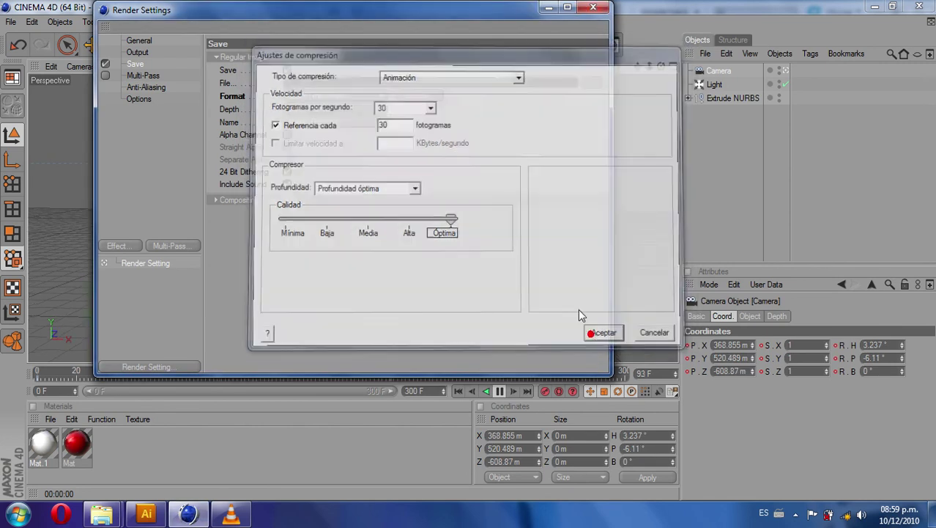
left_click(580, 83)
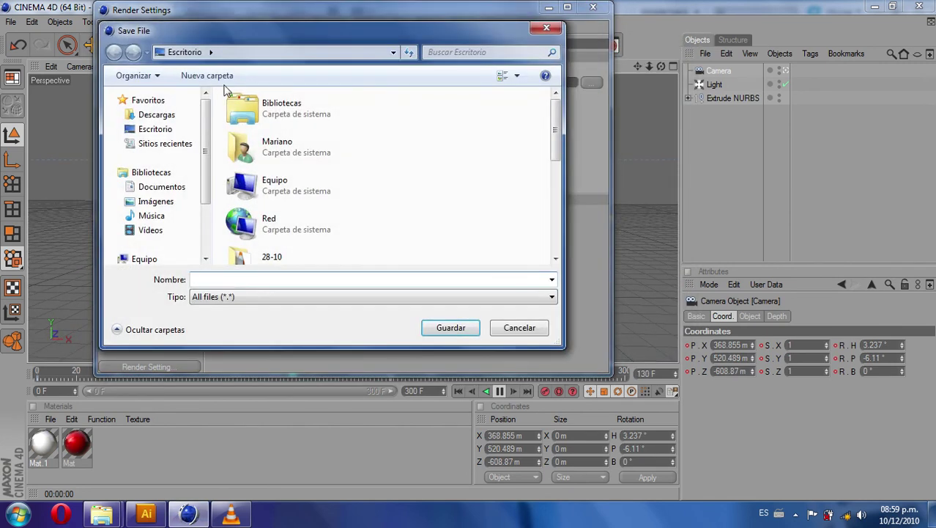
left_click(155, 129)
left_click(229, 277)
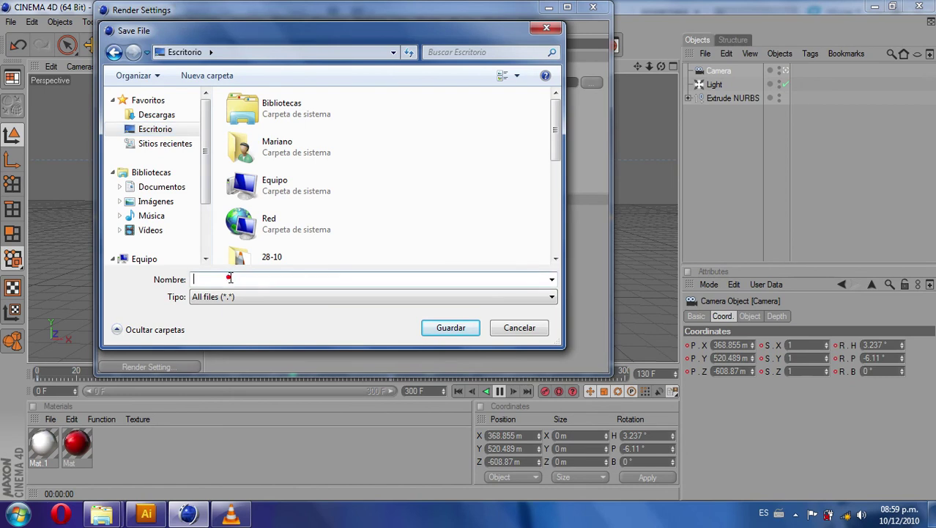
type("logo")
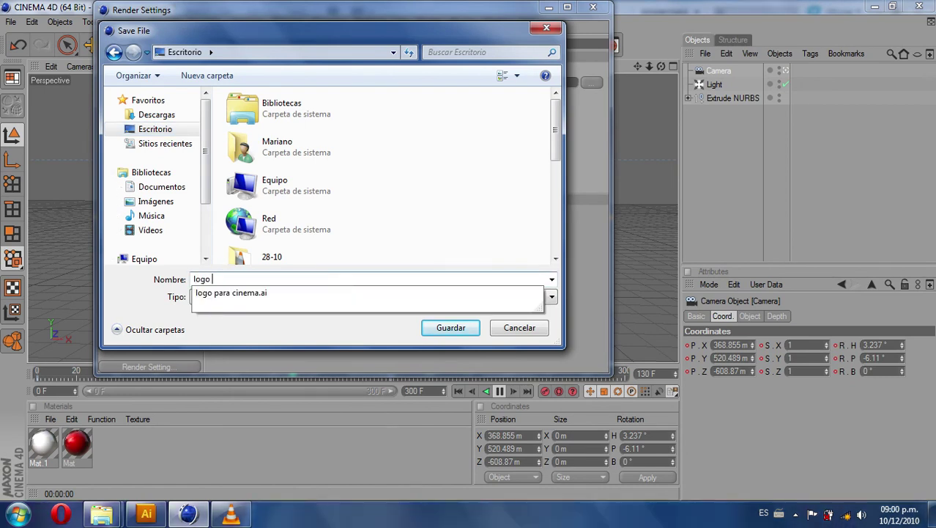
type(" cinema")
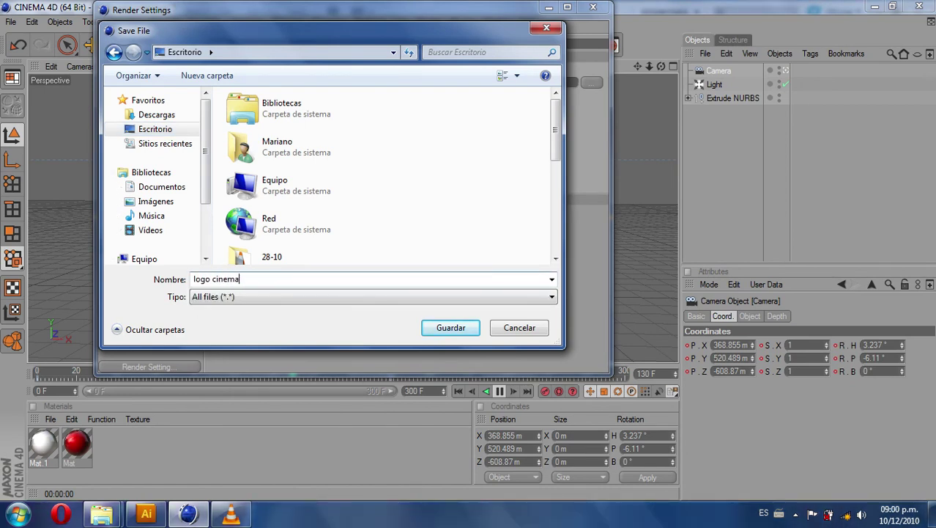
left_click(432, 329)
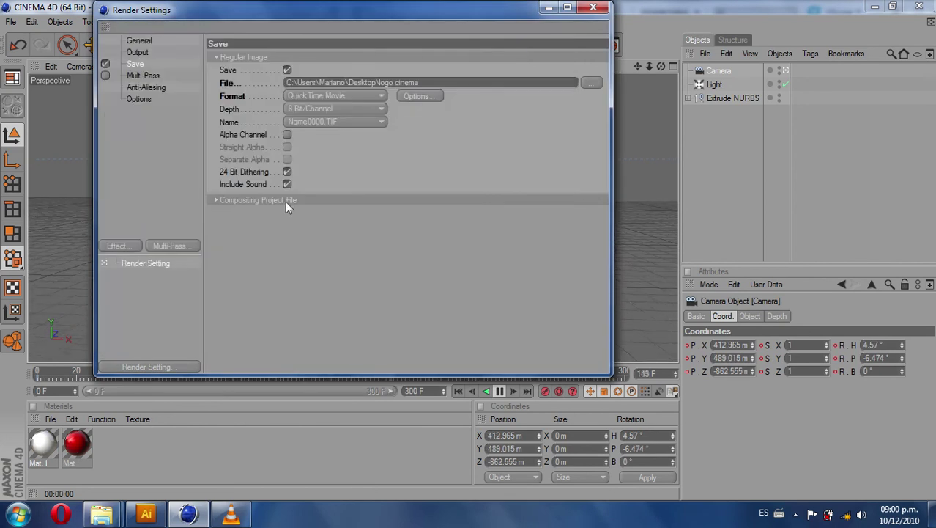
left_click(288, 136)
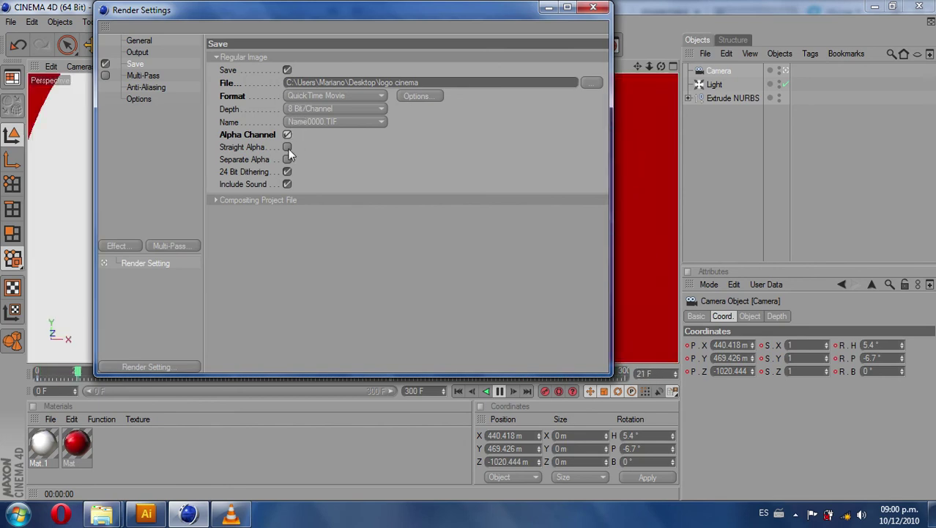
- Set anti-aliasing to Best with Min Level 2x2 and Max Level 4x4, then show Options
left_click(143, 76)
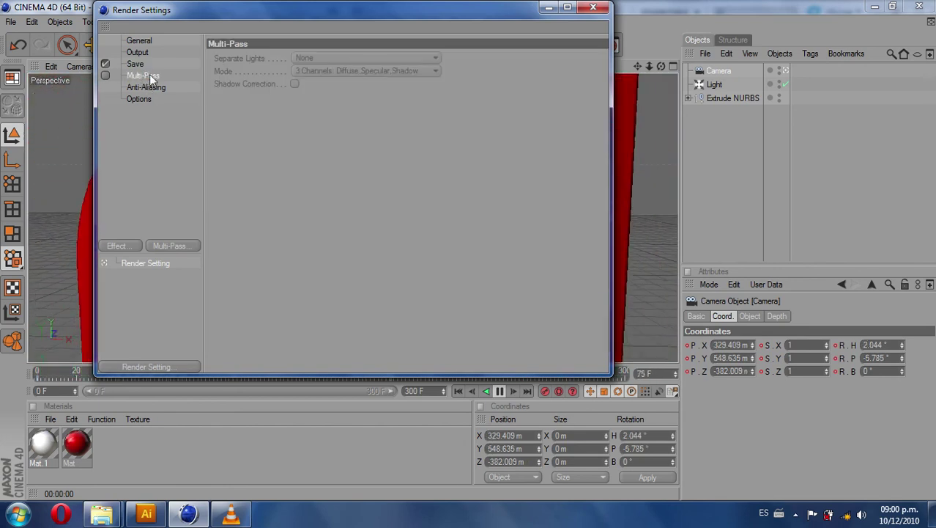
left_click(137, 87)
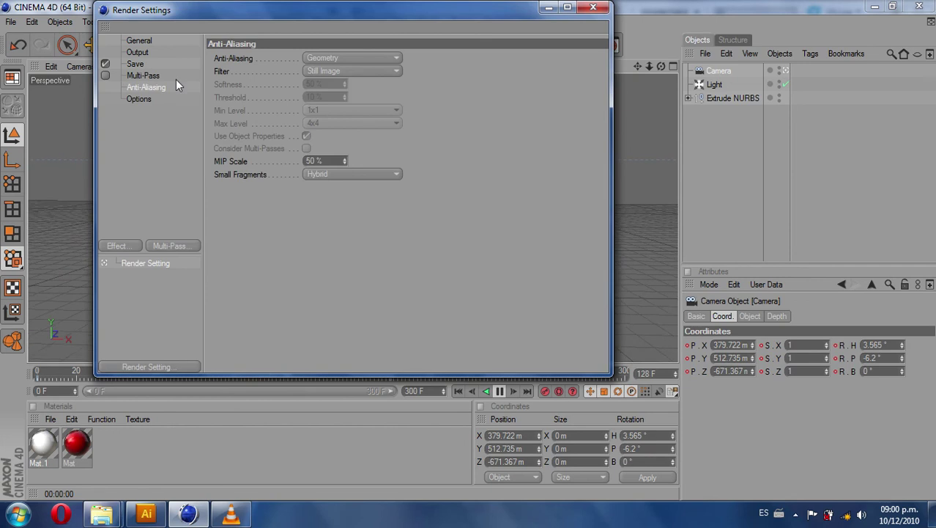
left_click(315, 57)
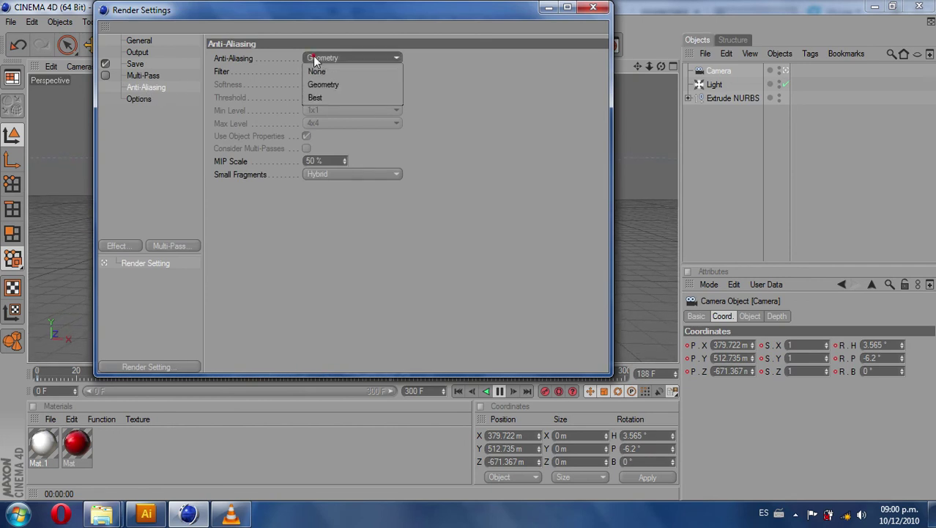
left_click(322, 98)
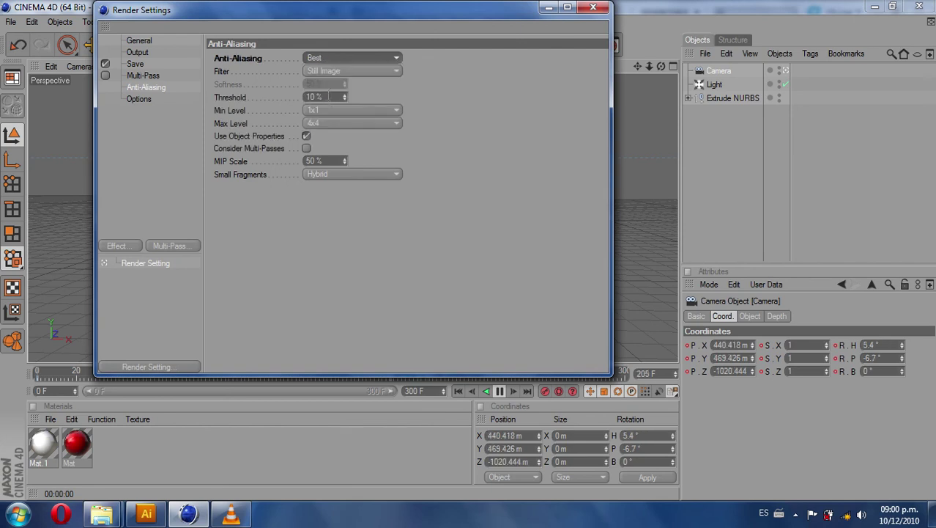
left_click(331, 109)
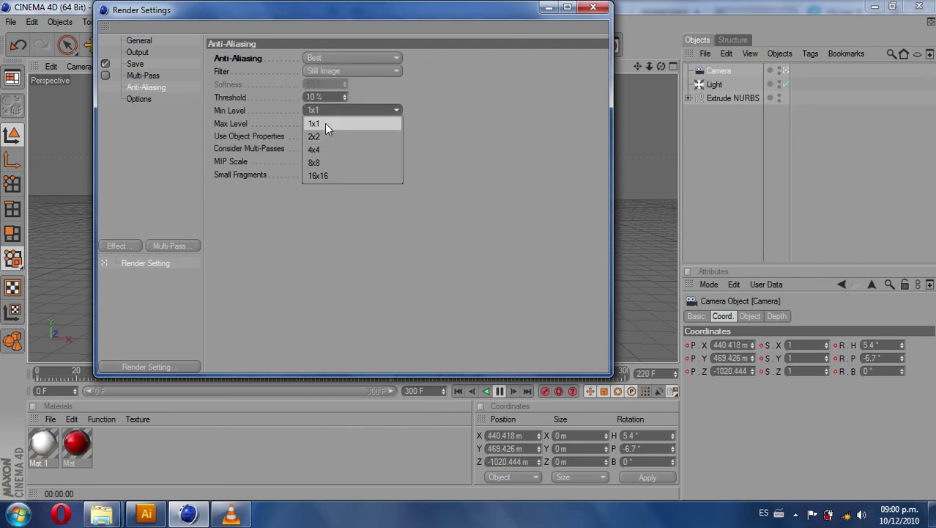
left_click(326, 138)
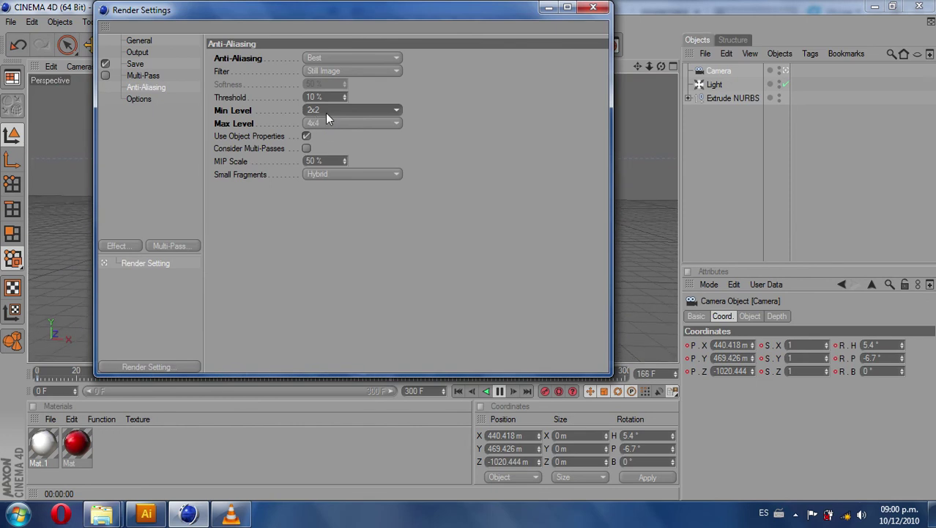
left_click(140, 100)
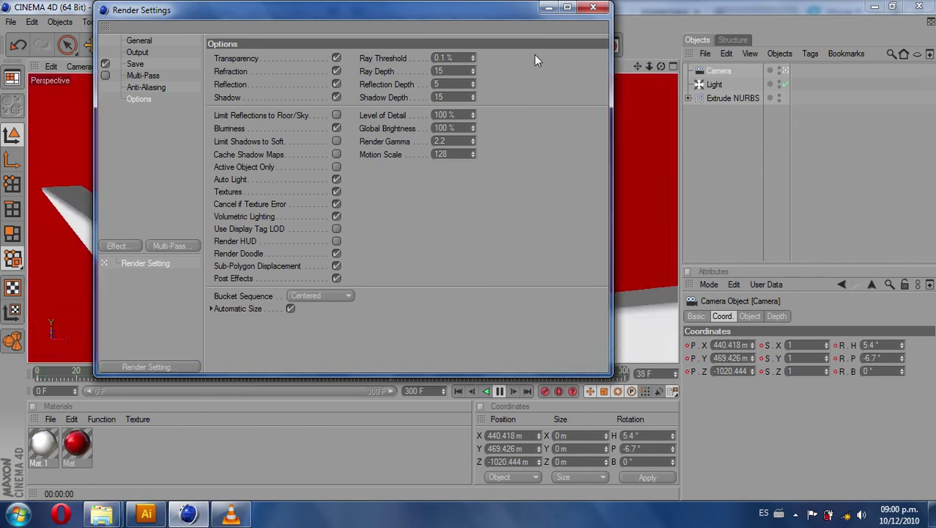
- Close Render Settings and render a preview of the AYSA logo in the active view
left_click(593, 9)
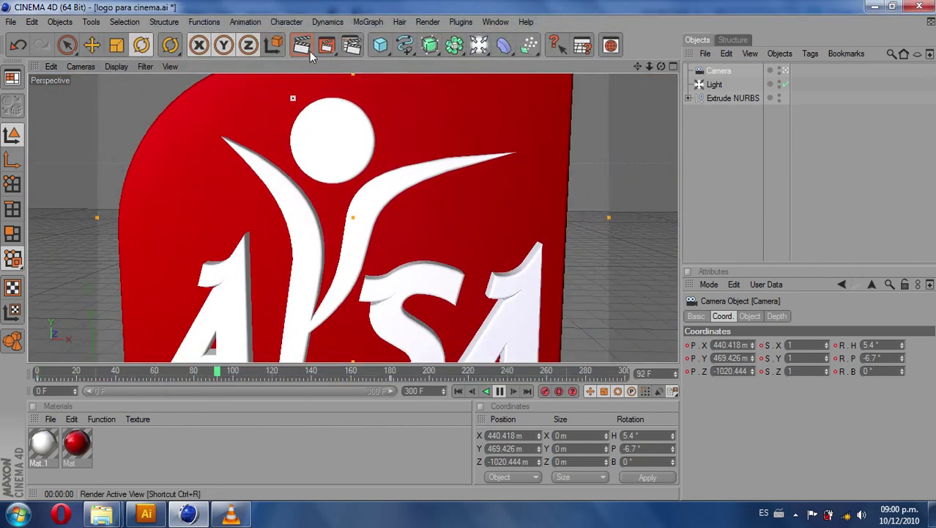
left_click(308, 52)
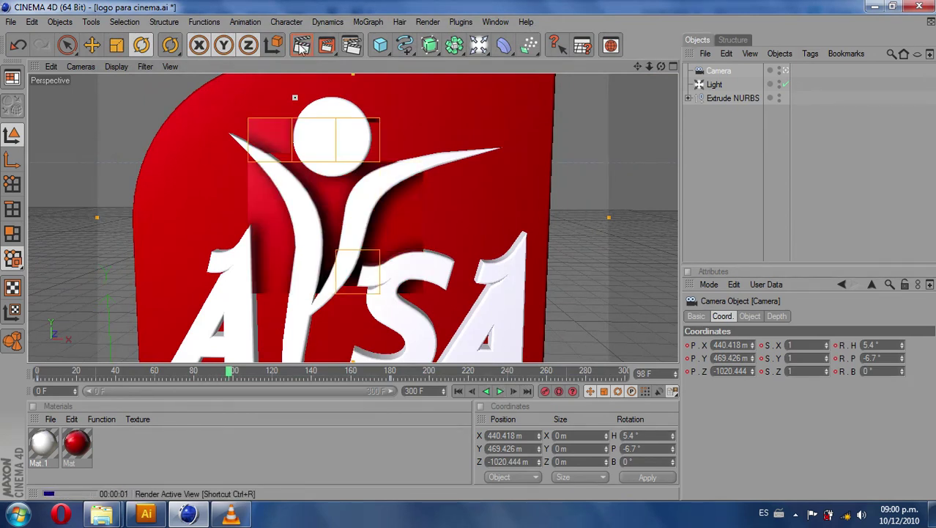